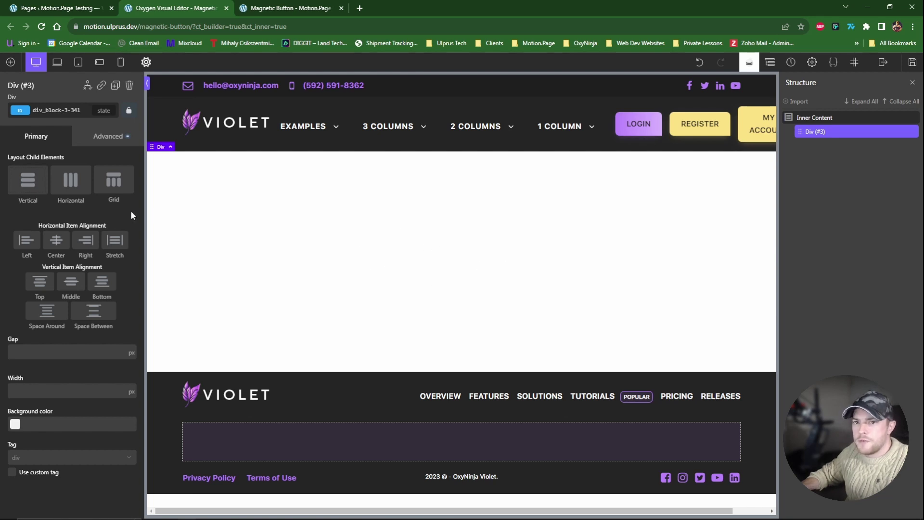
Step: Lay out Div (#3)'s children horizontally and add a new empty div inside it
left_click(58, 281)
left_click(11, 62)
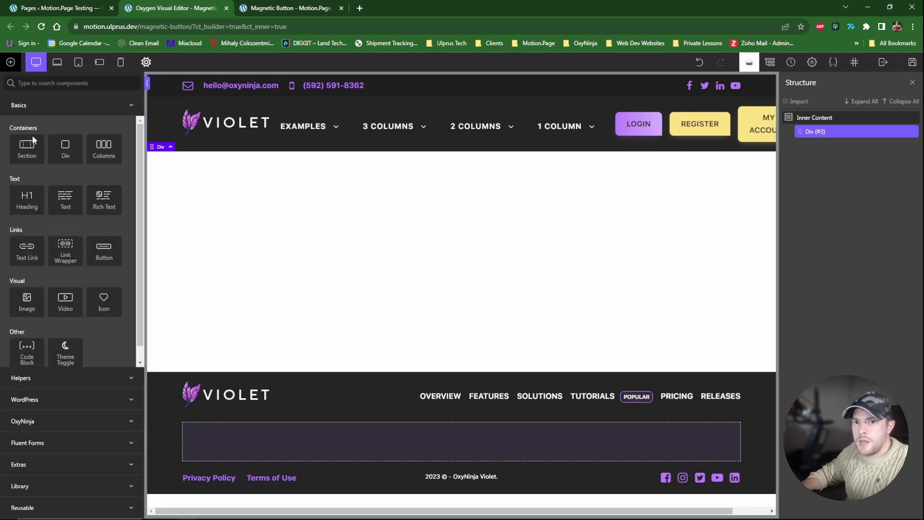
Step: Centre the new div horizontally in its parent and give it the btn class
left_click(68, 151)
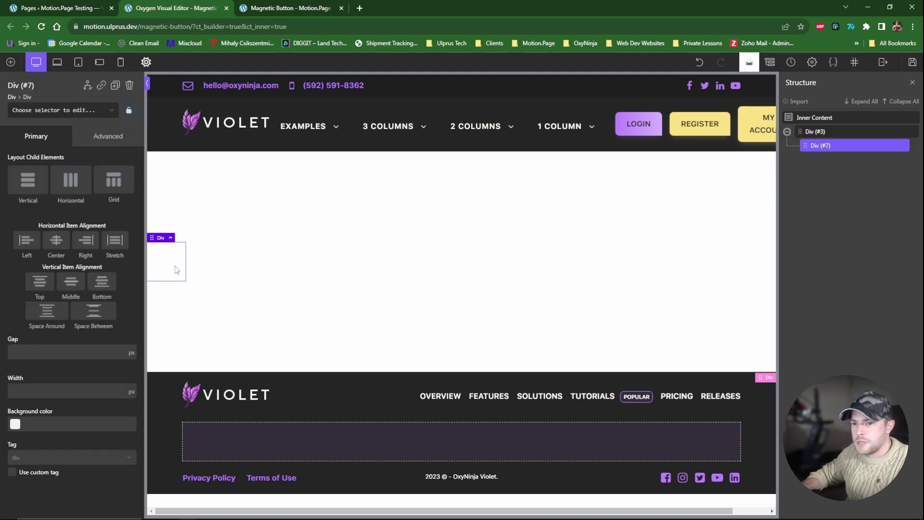
left_click(156, 290)
left_click(67, 320)
left_click(461, 264)
left_click(61, 112)
type("btn")
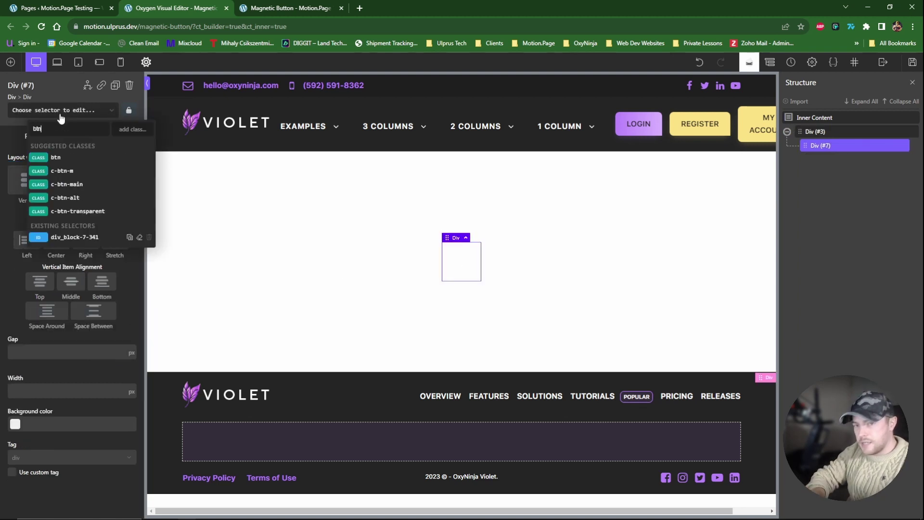
left_click(63, 155)
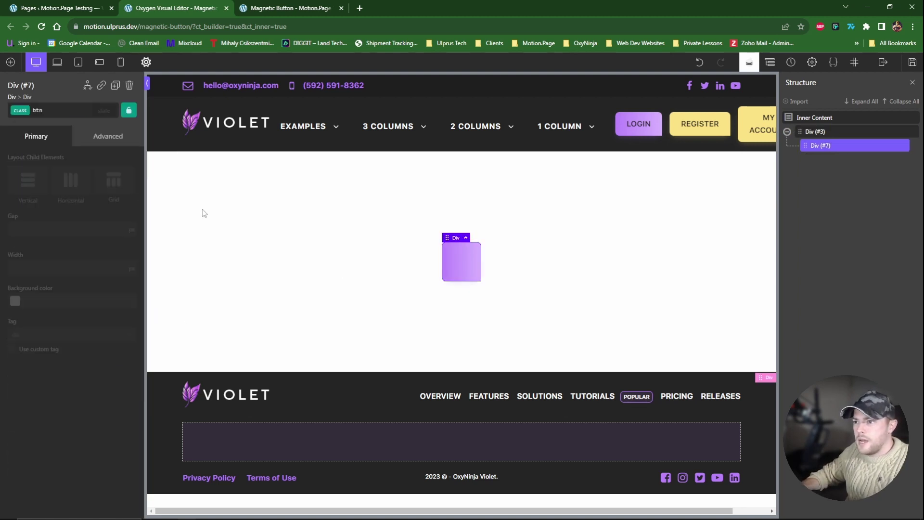
Step: Add a text element inside the btn div reading 'Hover Over Me!'
left_click(10, 62)
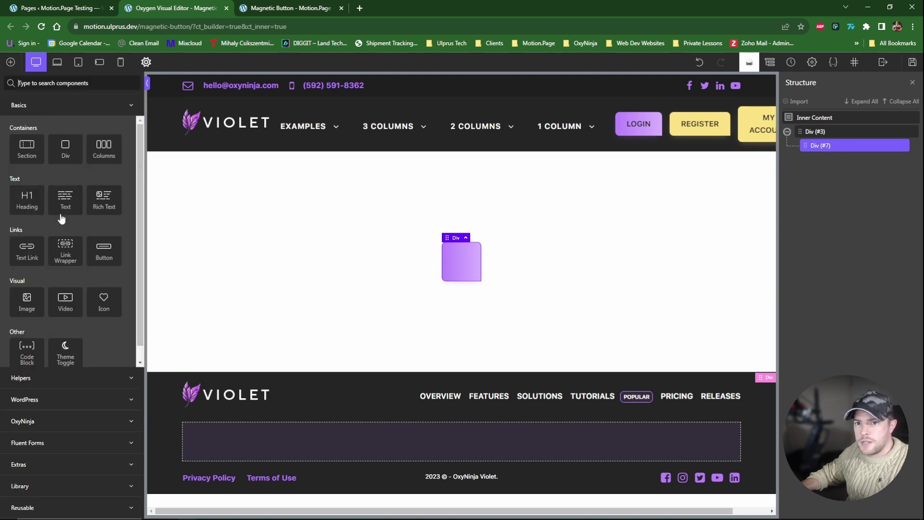
left_click(63, 195)
left_click(463, 262)
double_click(457, 261)
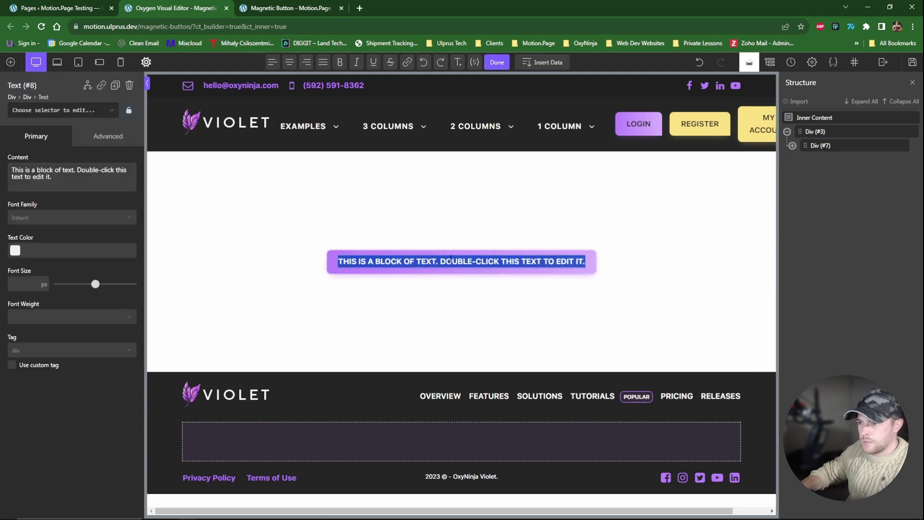
type("Hover Ove")
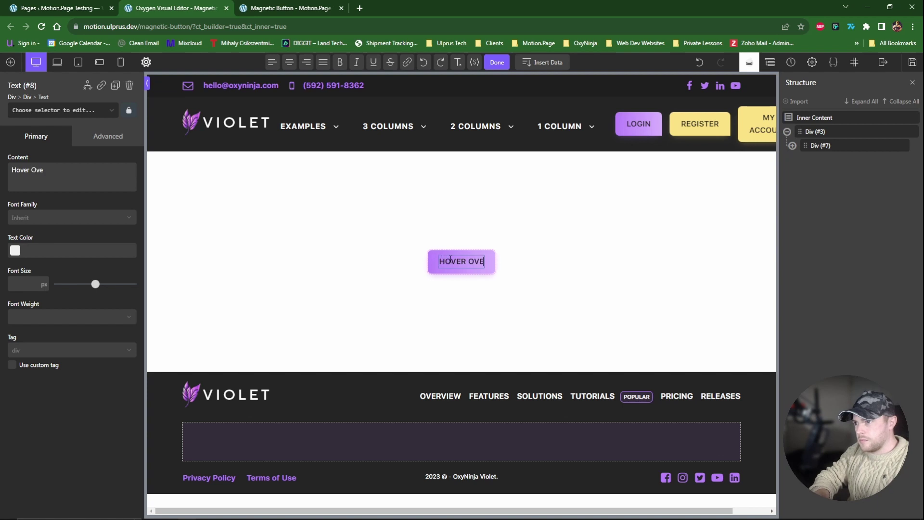
type("r Me!")
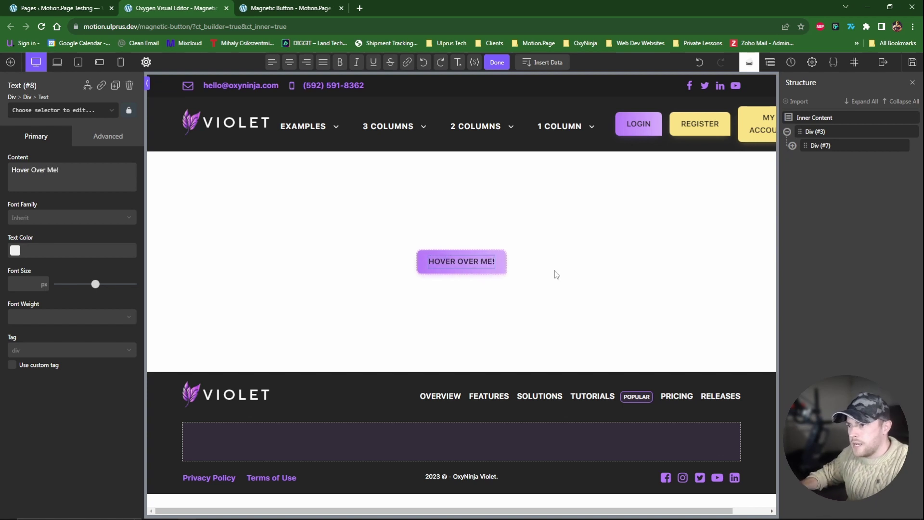
left_click(557, 274)
Step: Rename the div wrapping the button text to Btn in the Structure panel
left_click(828, 147)
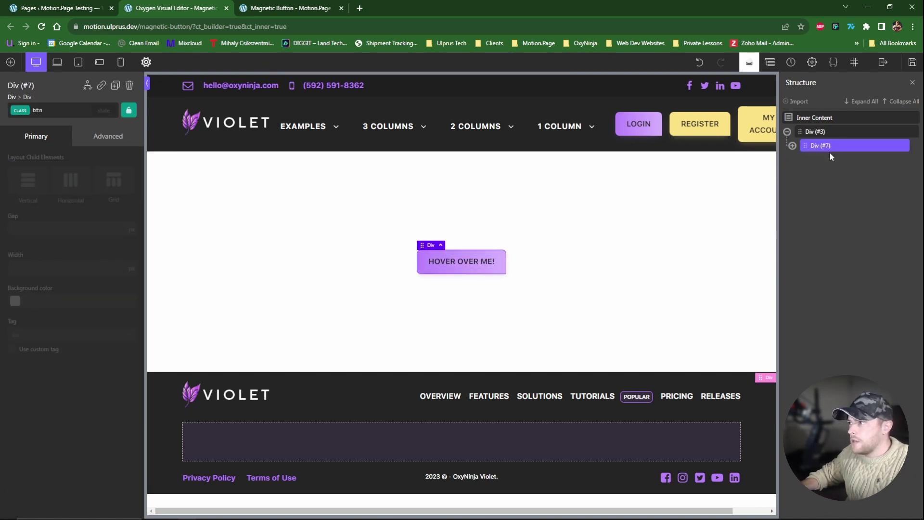
double_click(818, 146)
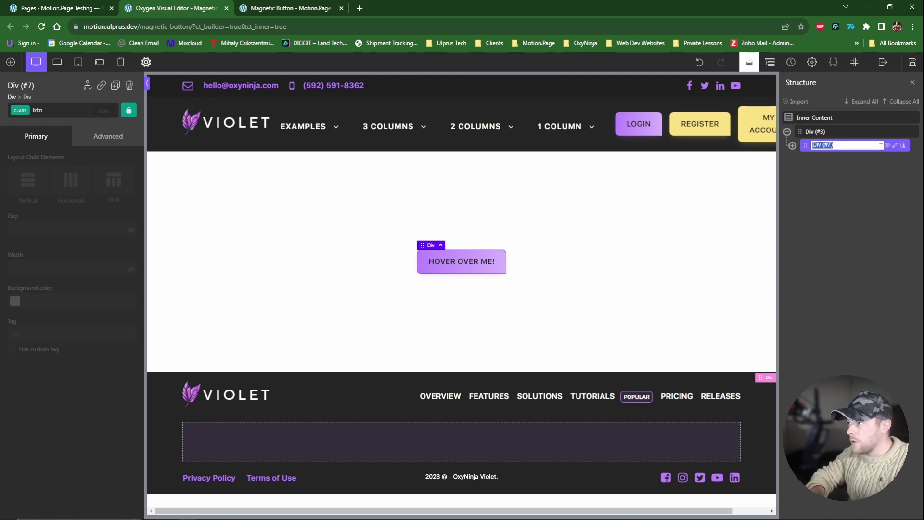
type("Btn")
key("Return")
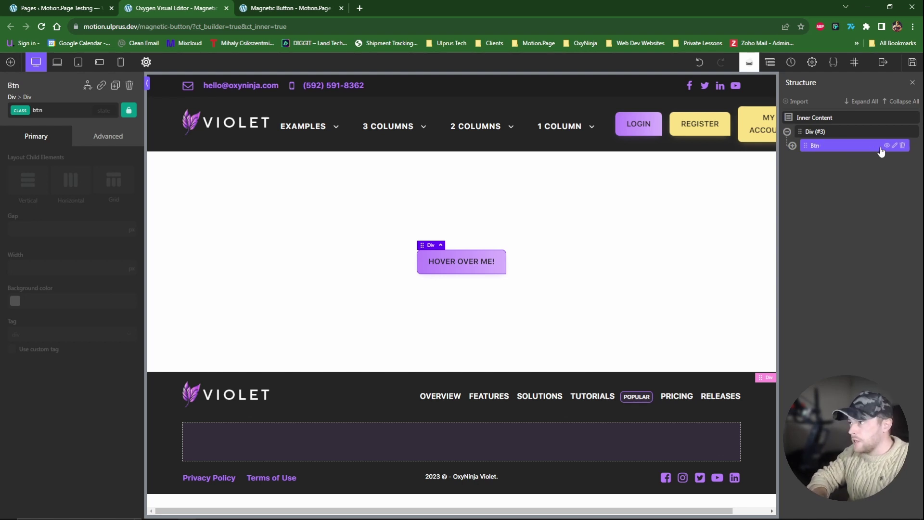
left_click(792, 146)
left_click(793, 146)
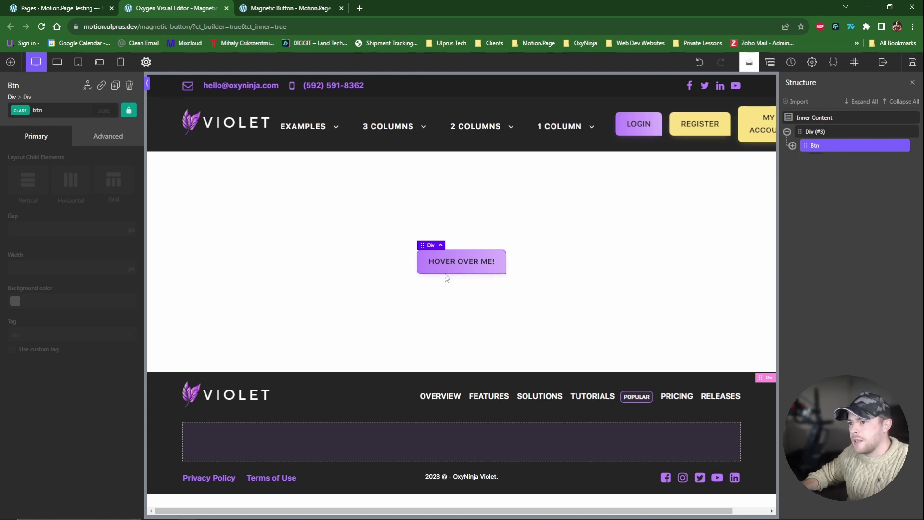
Step: Replace Btn's btn class with magnetic, save the page, and show the exit choices
left_click(72, 114)
type("magnetic")
key("Return")
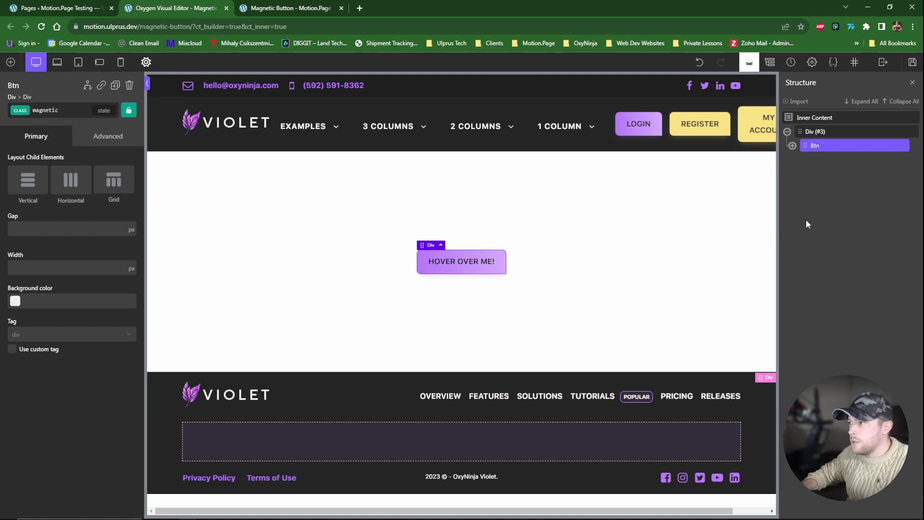
left_click(912, 62)
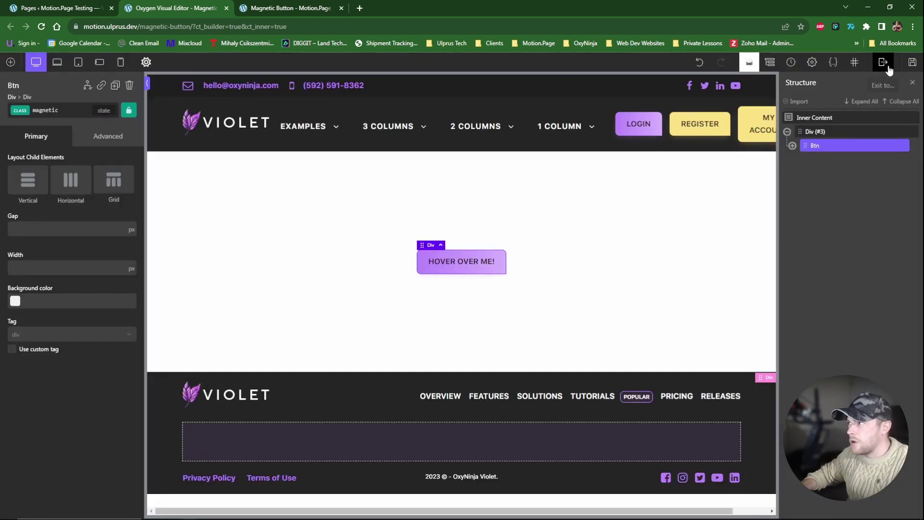
left_click(887, 66)
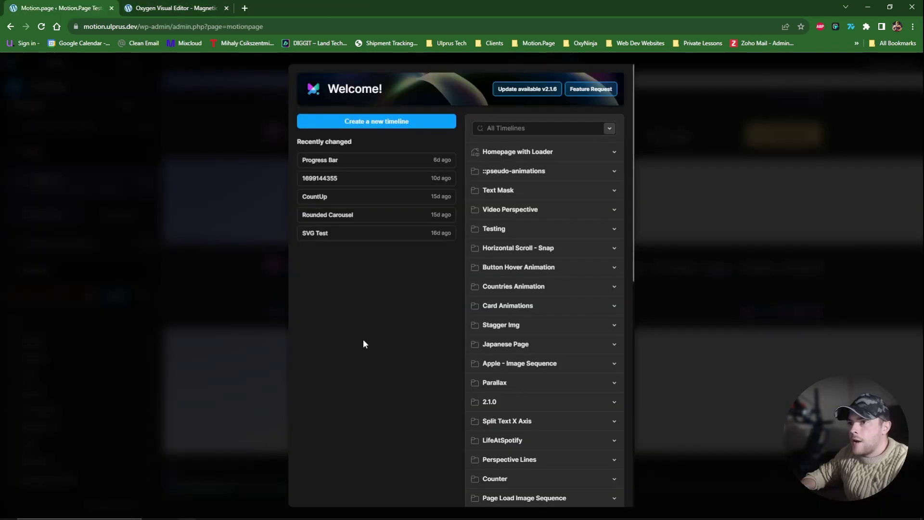
Step: Create a new 'Magnetic' timeline on the Magnetic Button page with a Mouse Movement trigger
left_click(408, 122)
double_click(63, 86)
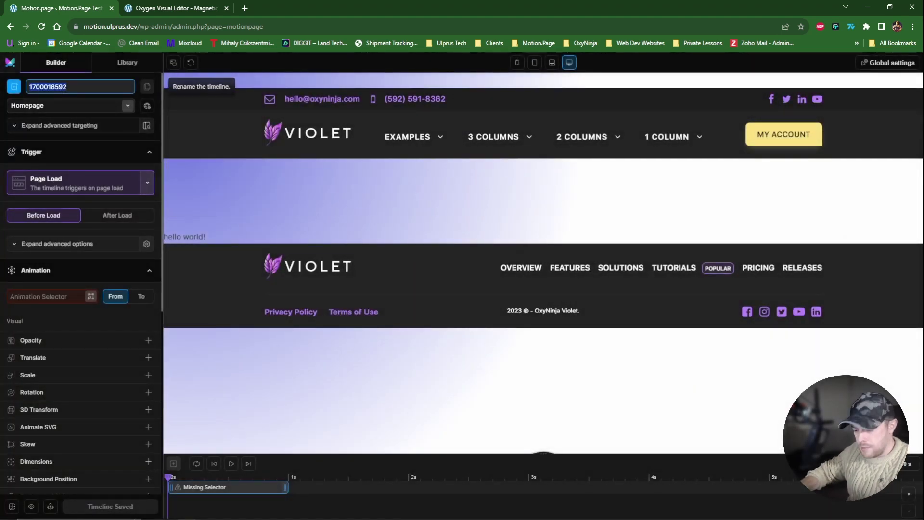
type("Magnetic")
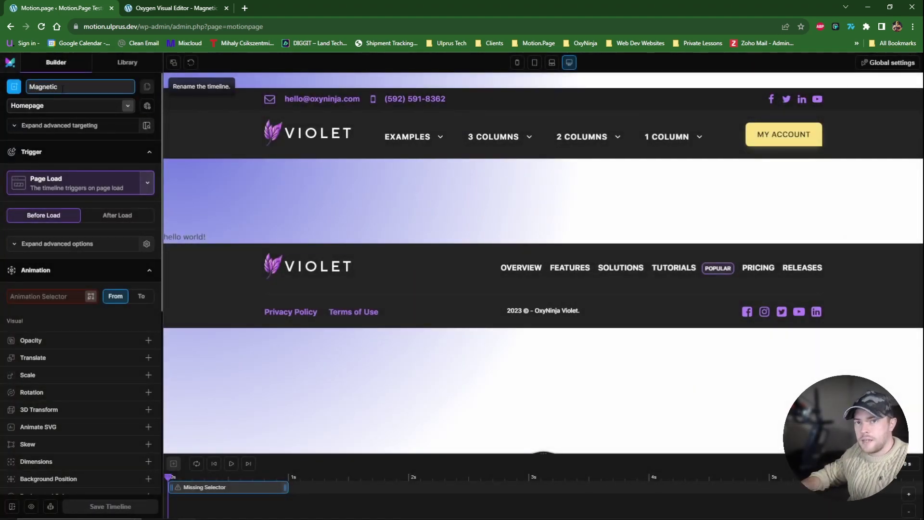
left_click(72, 107)
scroll(64, 213, "down", 3)
scroll(64, 214, "down", 5)
left_click(51, 245)
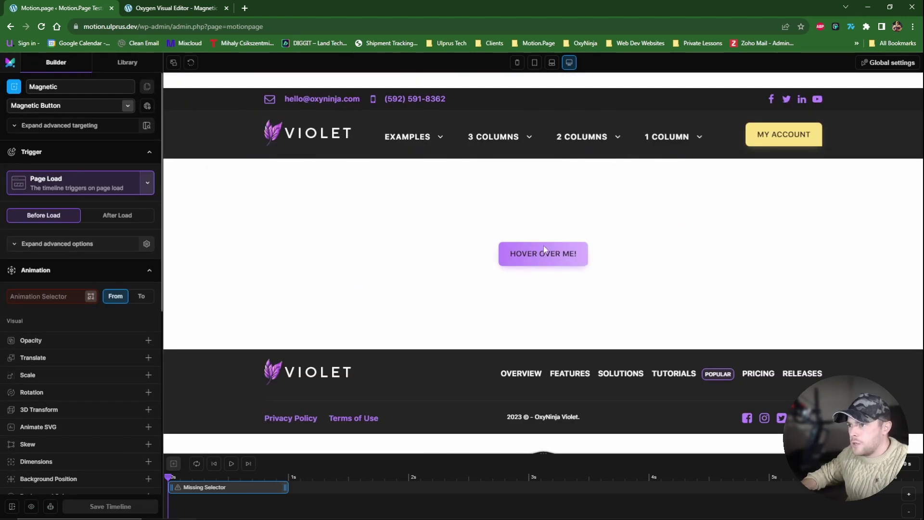
left_click(147, 183)
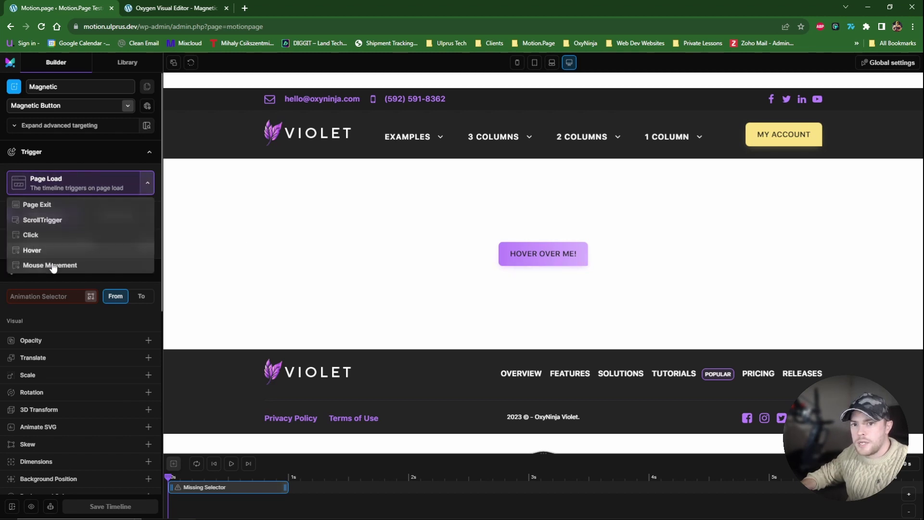
left_click(86, 270)
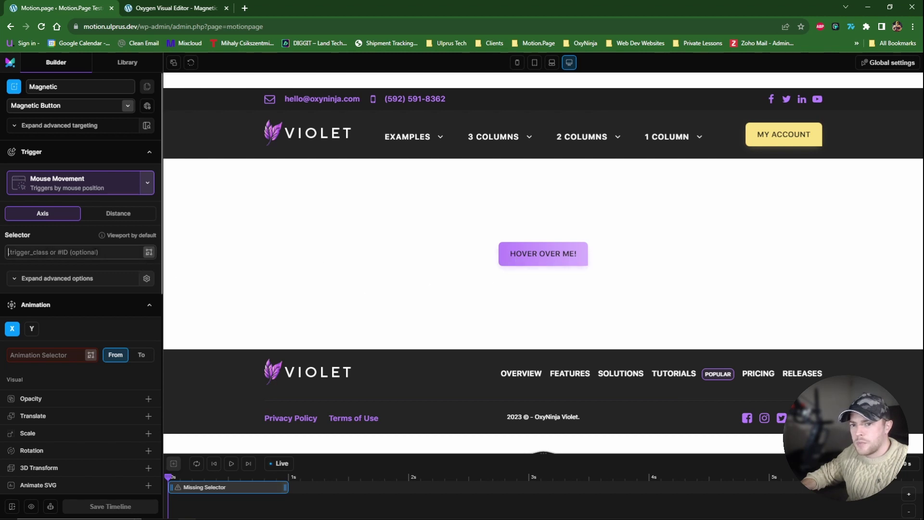
Step: Set .magnetic as both the trigger selector and the animated element
left_click(8, 252)
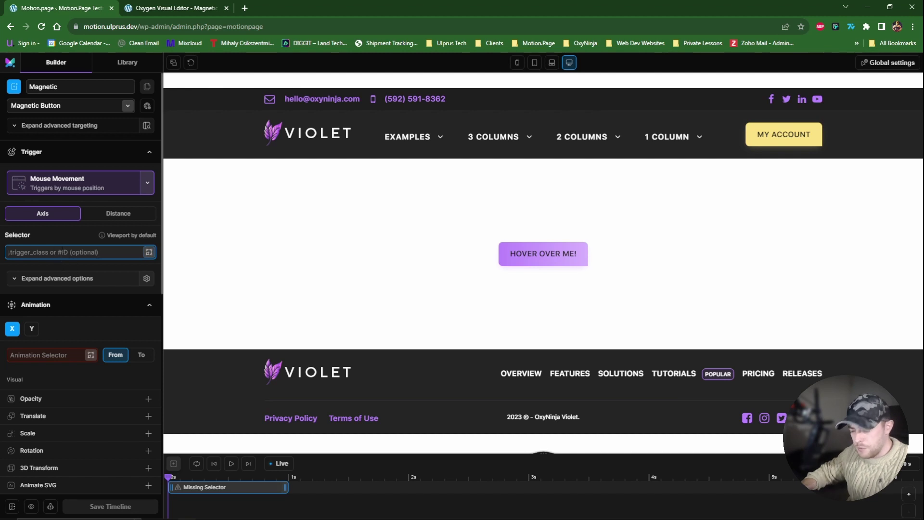
type(".magnetic")
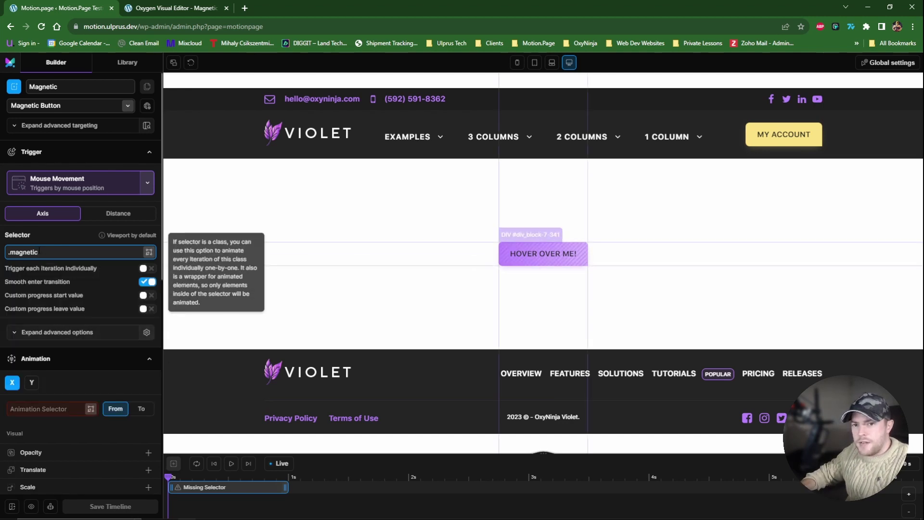
scroll(64, 327, "down", 2)
left_click(64, 314)
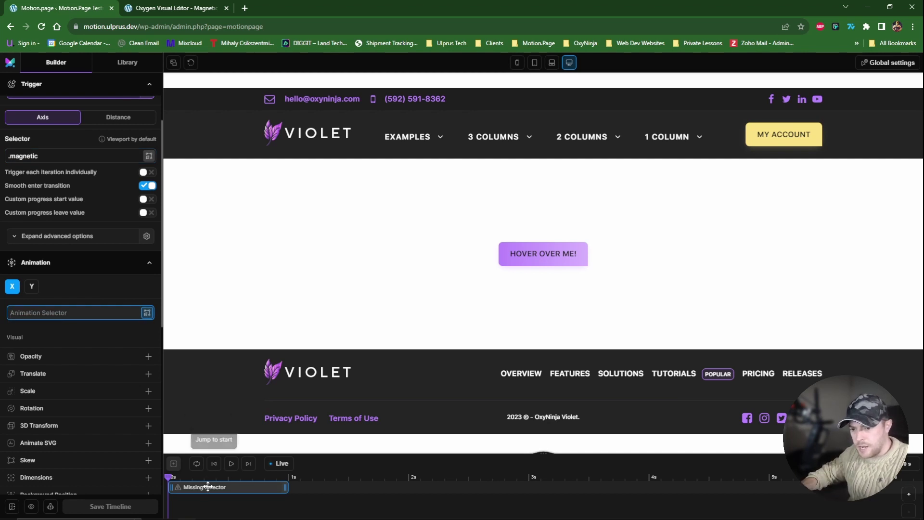
type(".magnetic")
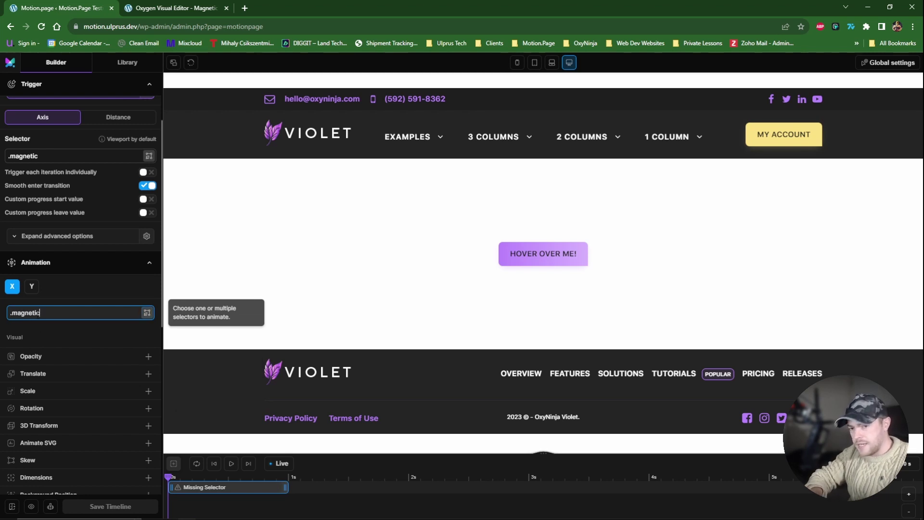
key("Return")
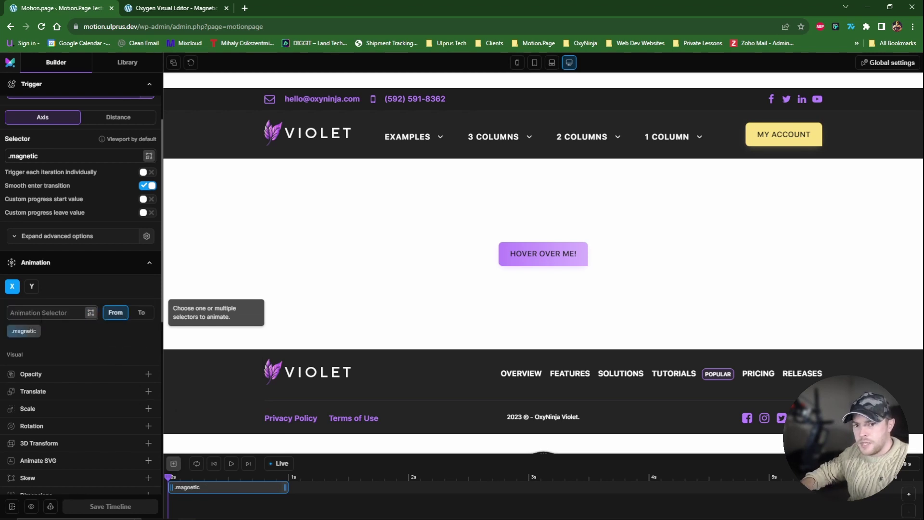
Step: Settle on the X axis animation for .magnetic
left_click(32, 287)
left_click(13, 287)
left_click(19, 288)
left_click(20, 288)
left_click(22, 287)
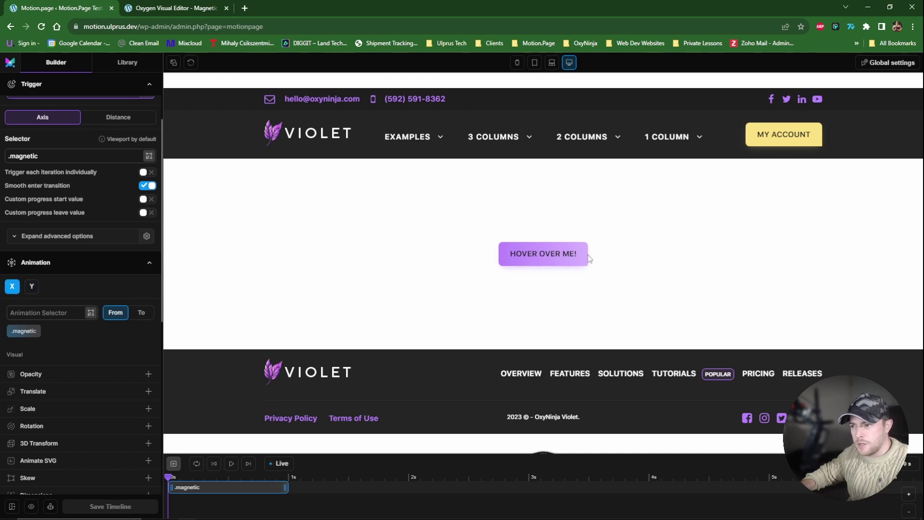
left_click(32, 287)
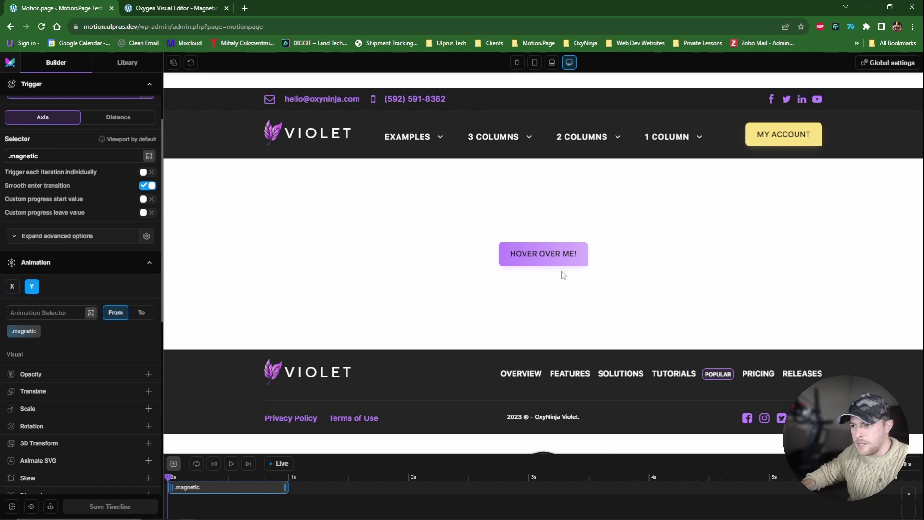
left_click(12, 287)
scroll(82, 332, "down", 1)
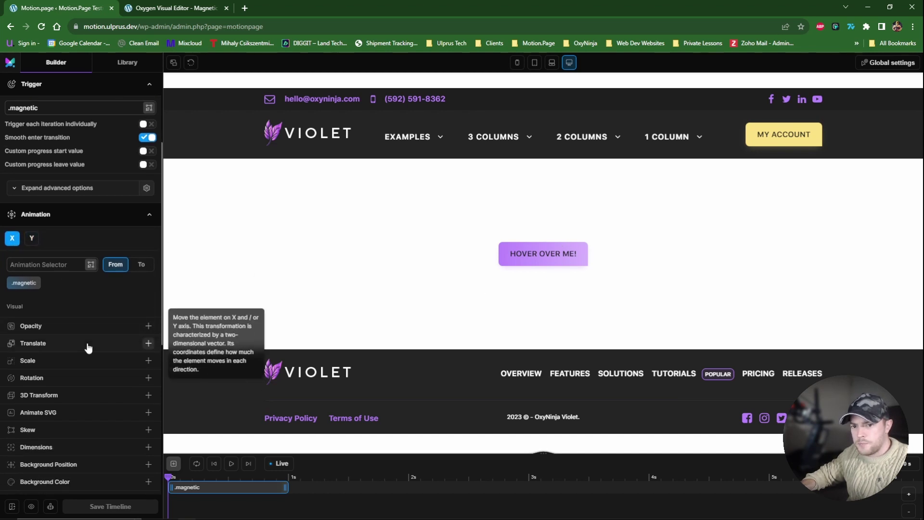
Step: Give the X axis a translate from -10 to 10px
left_click(63, 346)
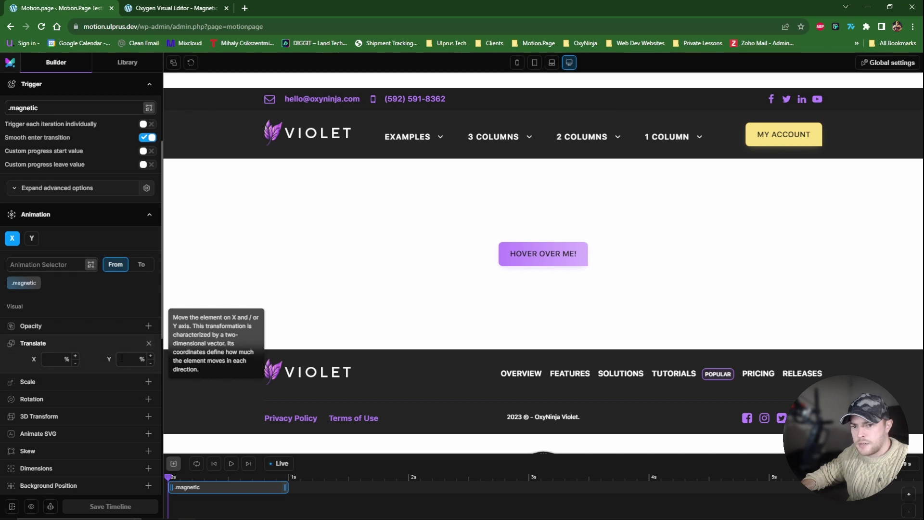
left_click(55, 359)
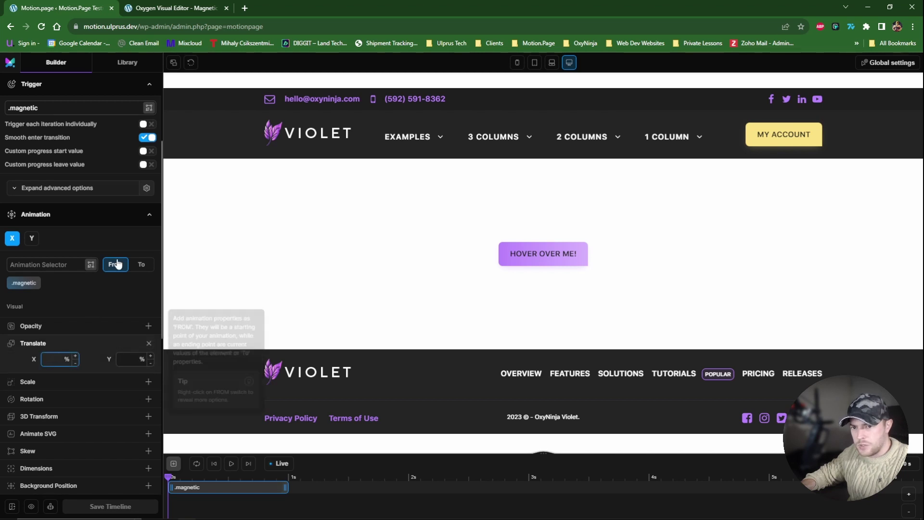
type("-10")
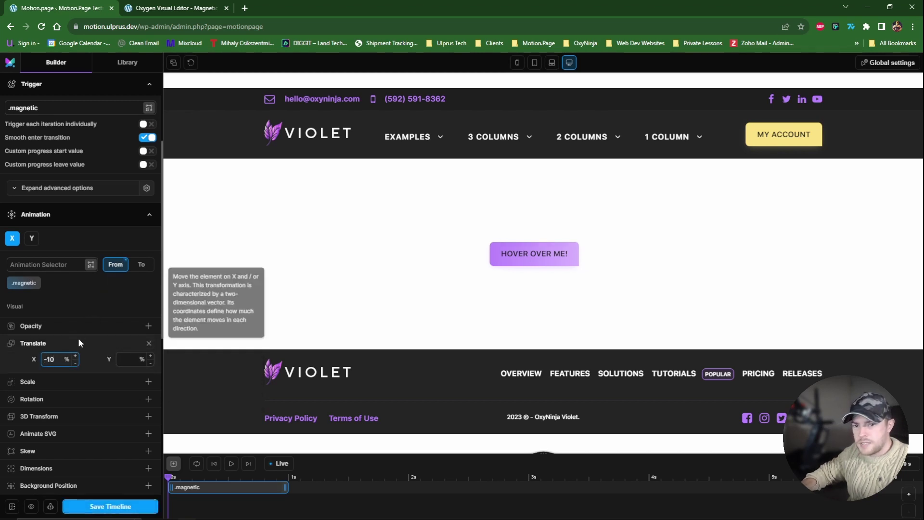
left_click(140, 266)
left_click(57, 344)
left_click(56, 357)
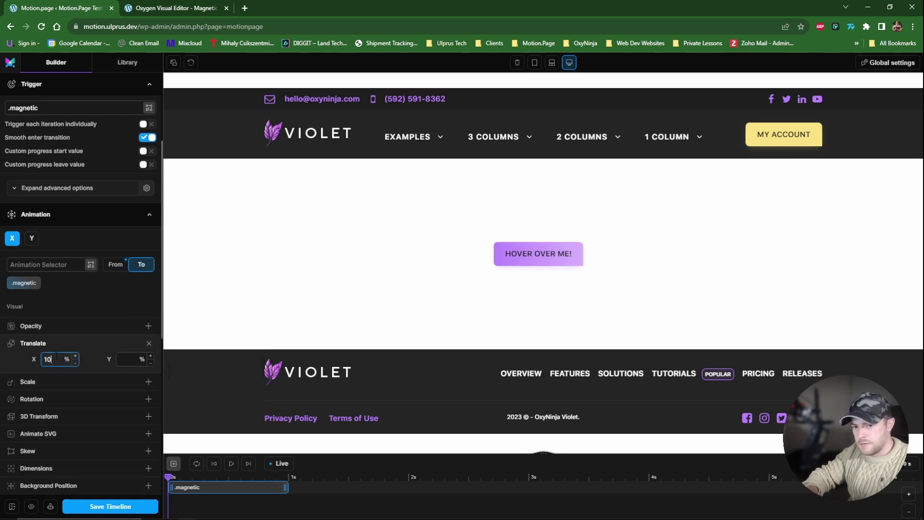
type("10")
left_click(66, 359)
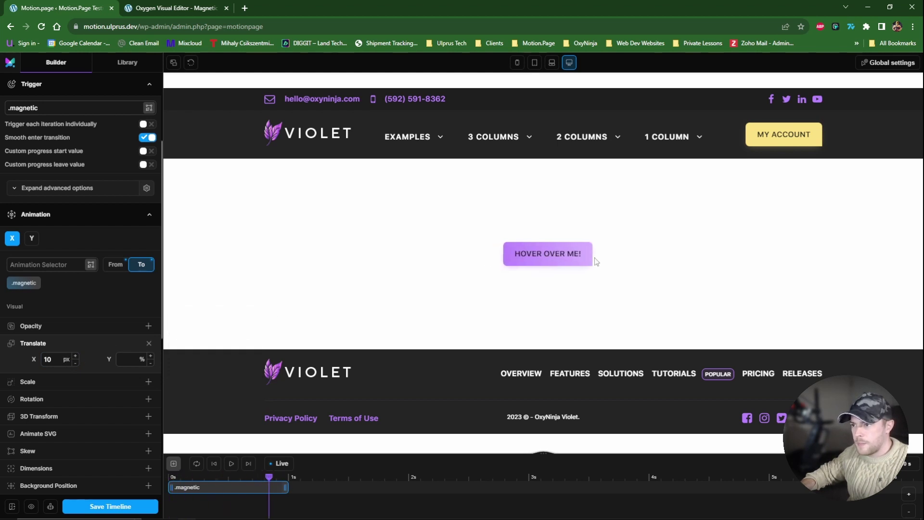
Step: Give the Y axis a translate from -10px to 10px, then review the trigger settings
left_click(33, 241)
left_click(129, 359)
type("-")
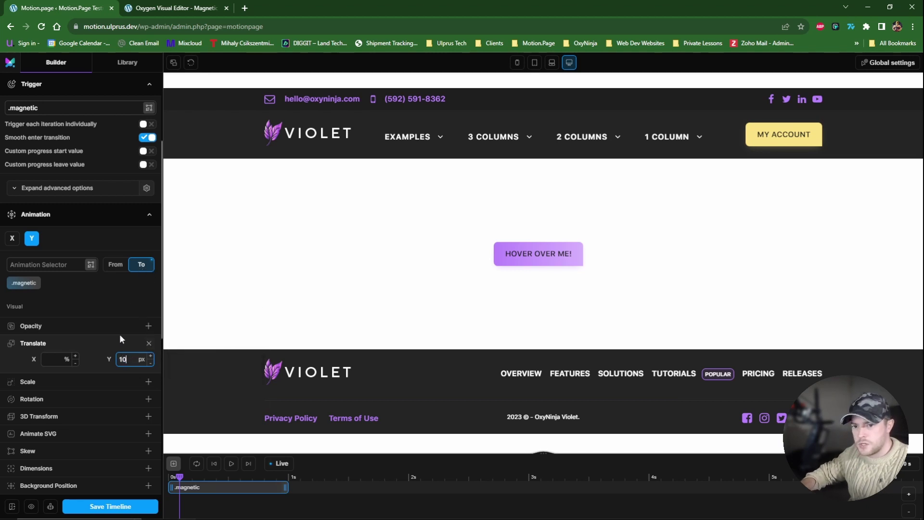
left_click(116, 264)
left_click(129, 343)
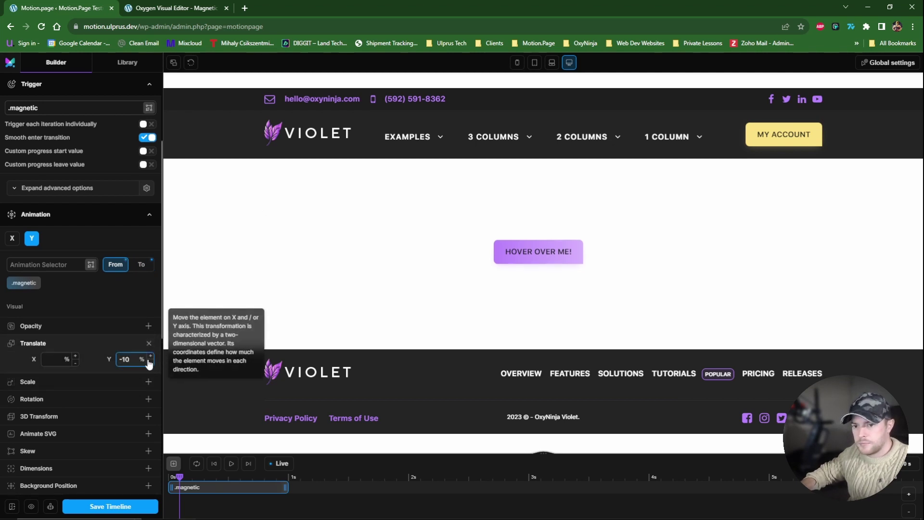
left_click(141, 359)
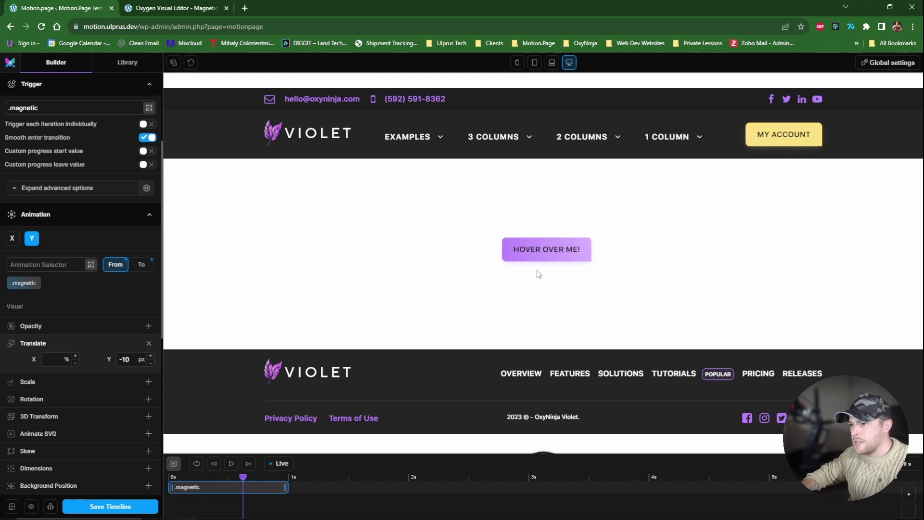
scroll(97, 231, "up", 3)
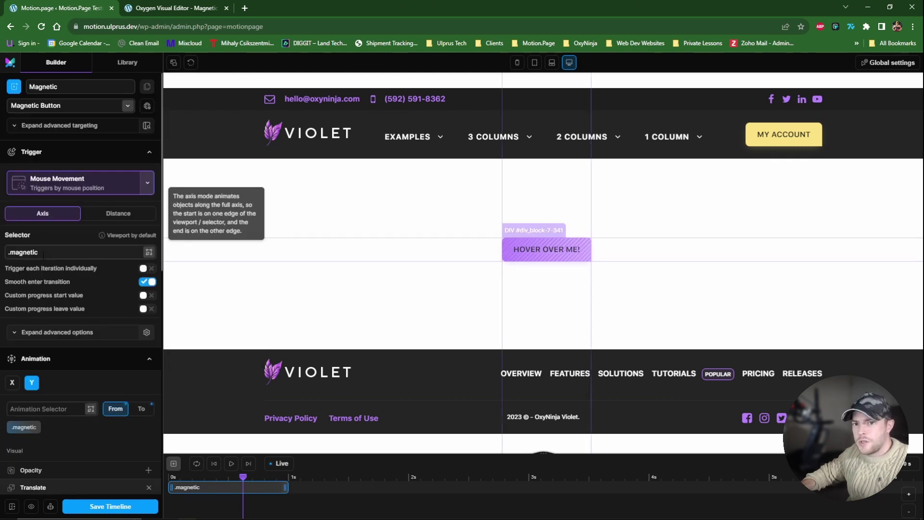
scroll(34, 269, "down", 2)
scroll(24, 318, "up", 1)
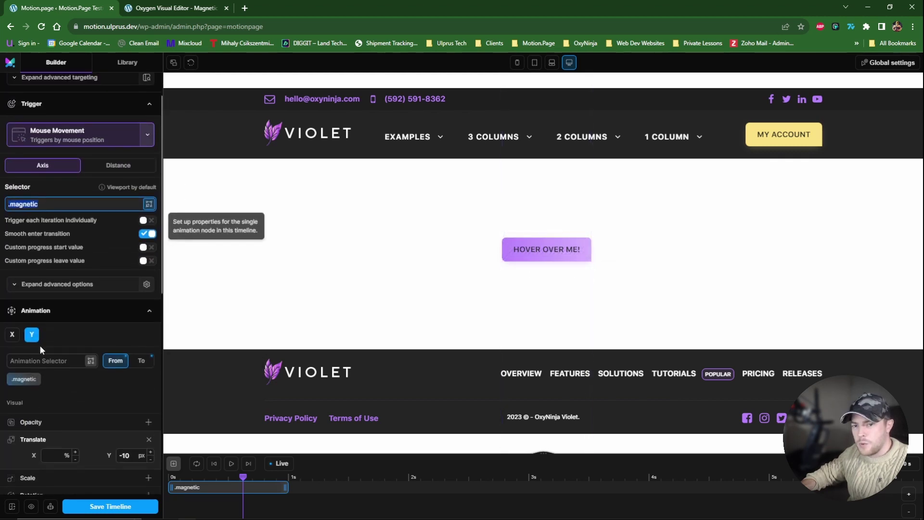
Step: Wrap Btn in a new div named Magnetic Trigger
left_click(163, 9)
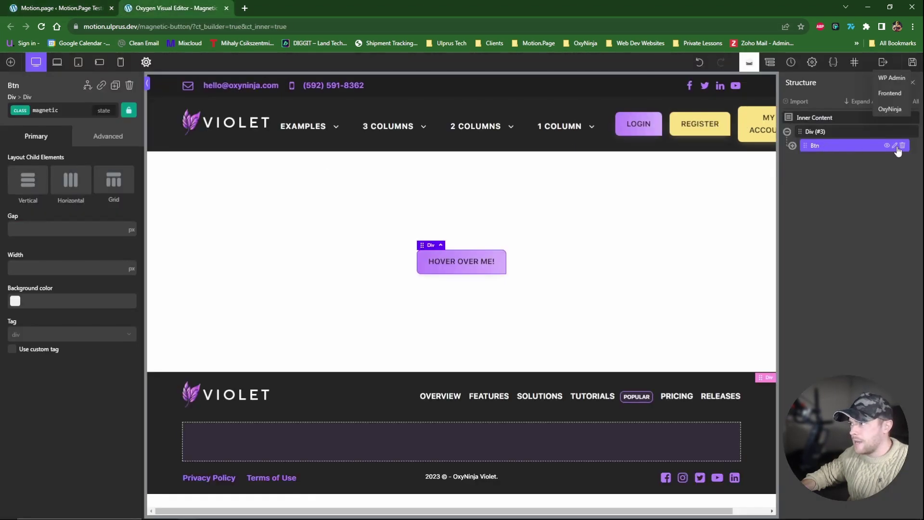
left_click(893, 145)
left_click(846, 196)
double_click(817, 145)
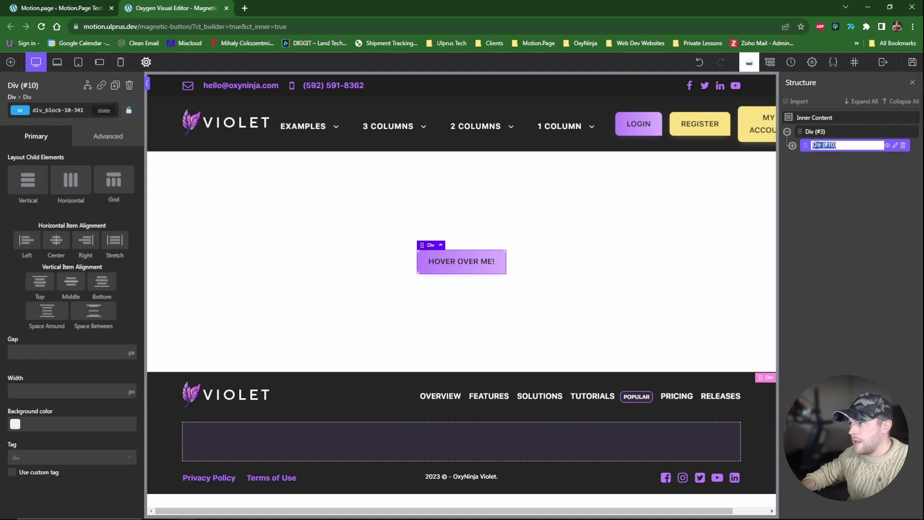
type("M")
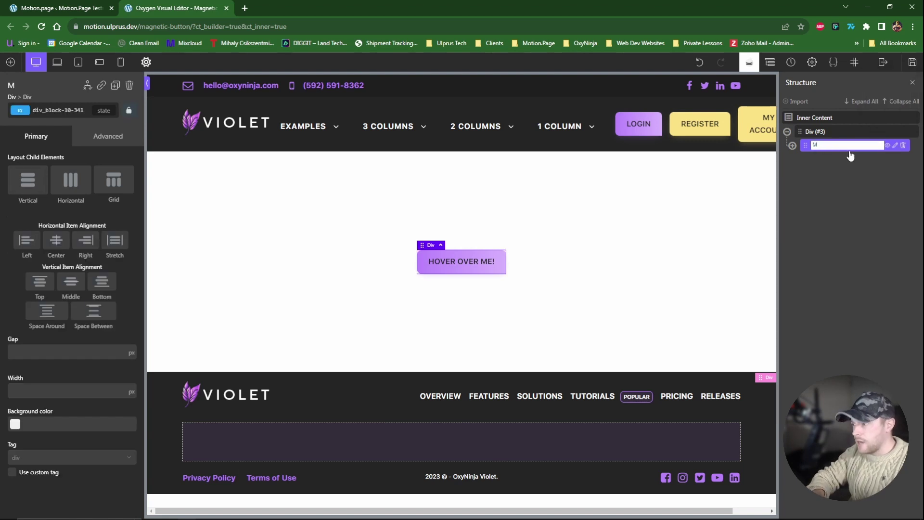
type("agnetic Trigger")
key("Return")
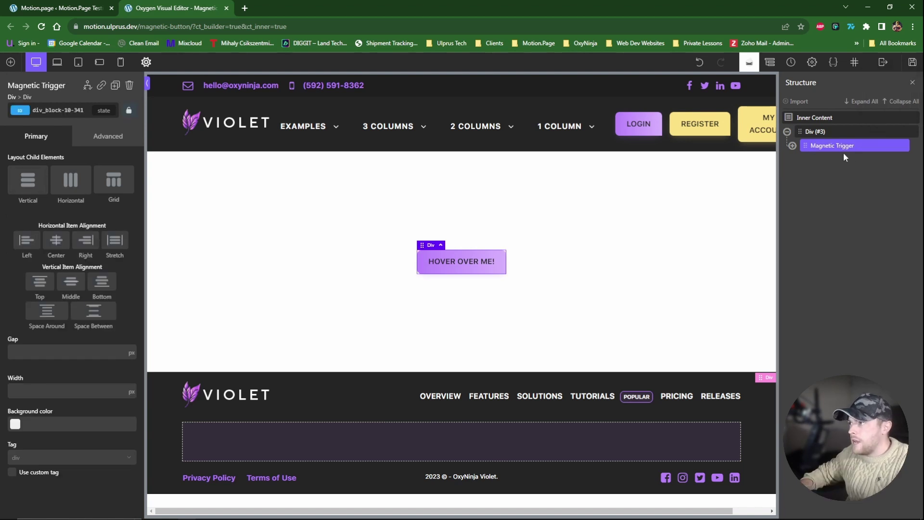
left_click(793, 147)
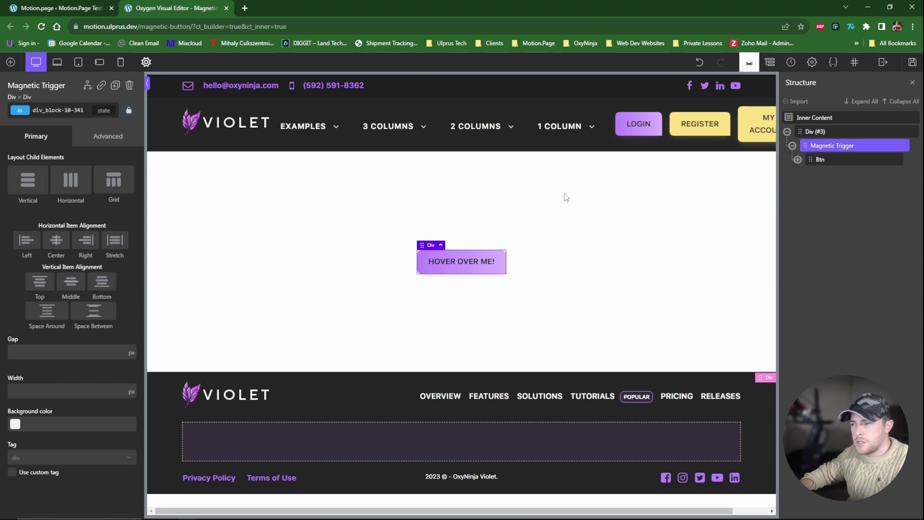
Step: Add the magnetic-trigger class to the Magnetic Trigger wrapper
left_click(65, 109)
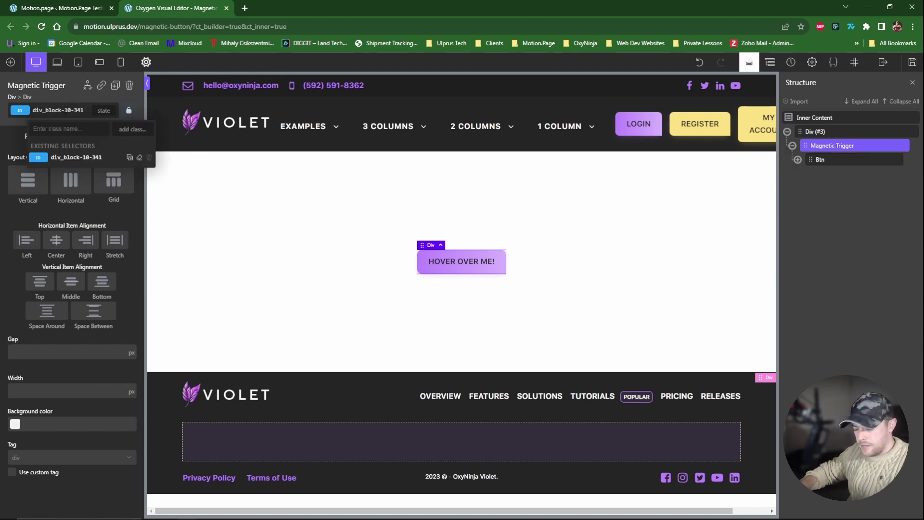
type("magnetic-trigger")
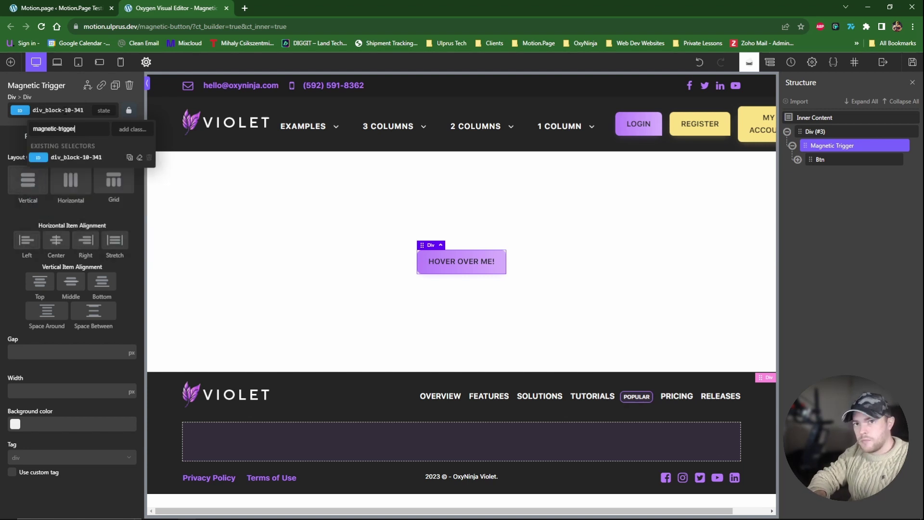
key("Return")
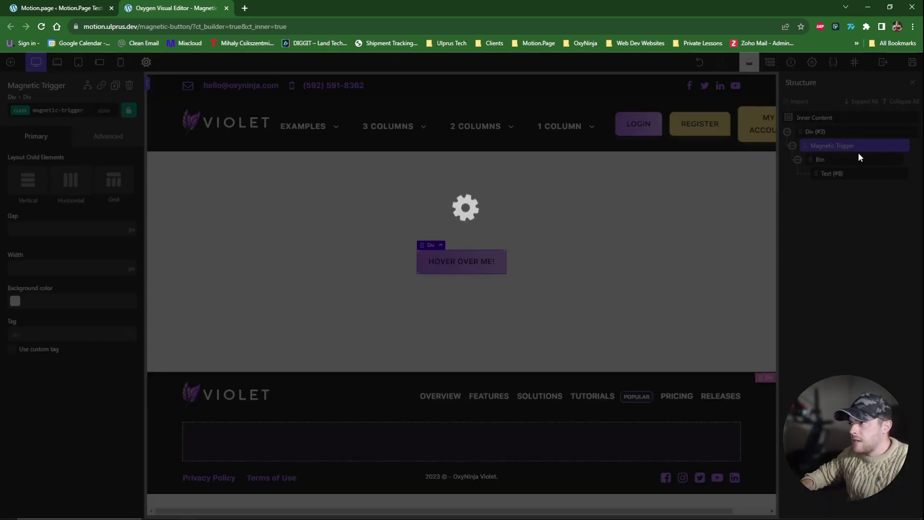
Step: Refresh the Motion.page preview and change the trigger selector to .magnetic-trigger
left_click(59, 9)
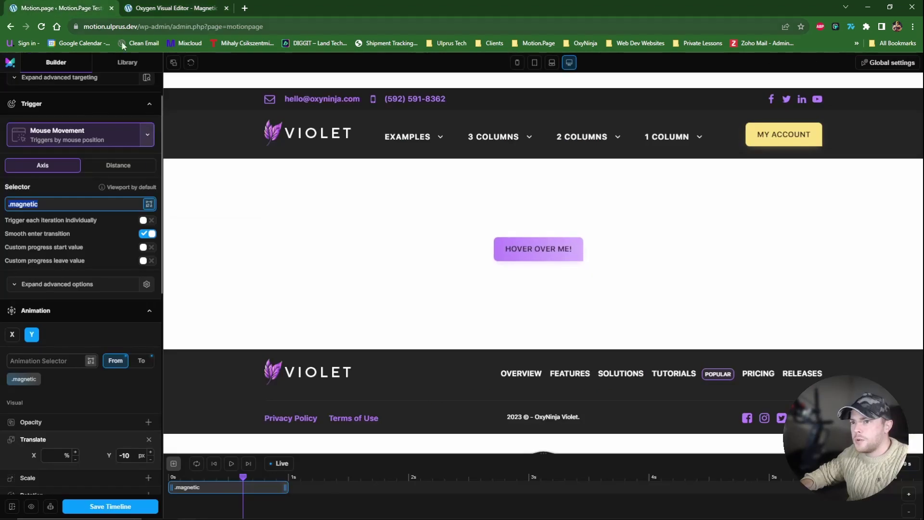
left_click(191, 62)
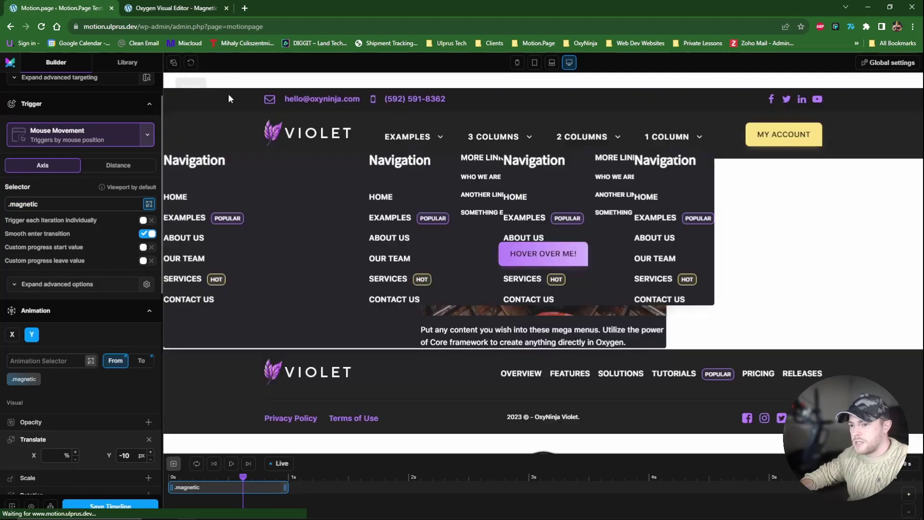
left_click(72, 203)
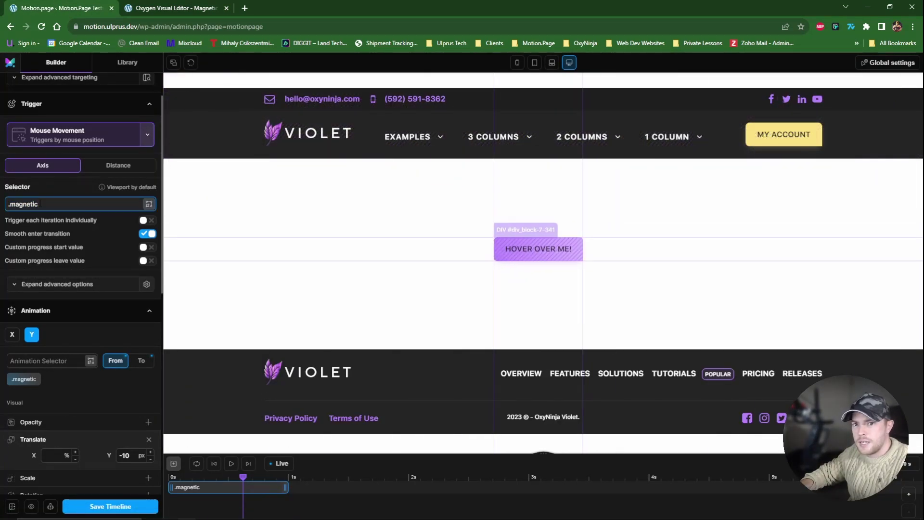
type("-trigger")
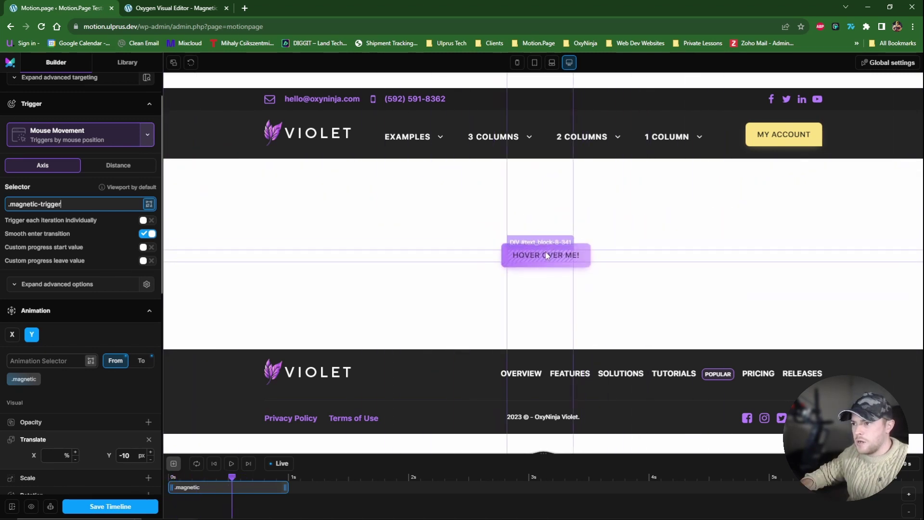
mouse_move(149, 235)
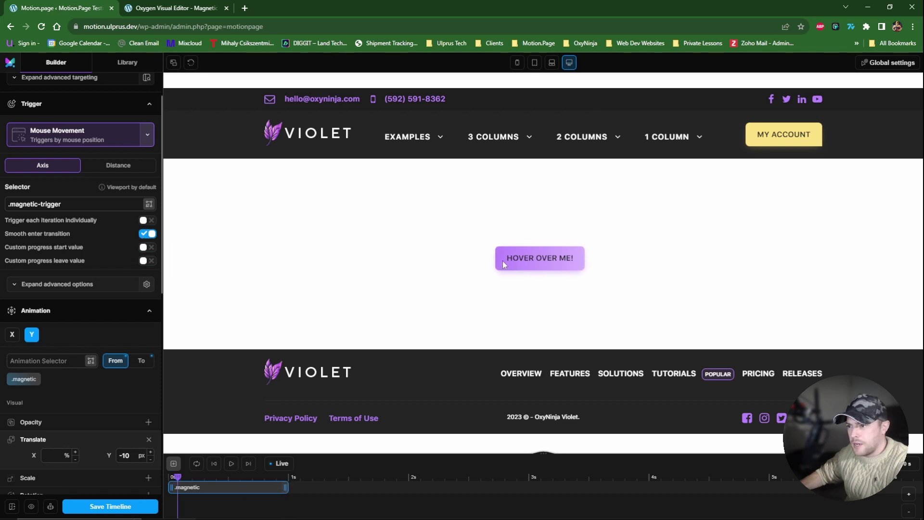
Step: Enable a custom starting progress of 0.5 and a custom progress on mouse leave
mouse_move(28, 237)
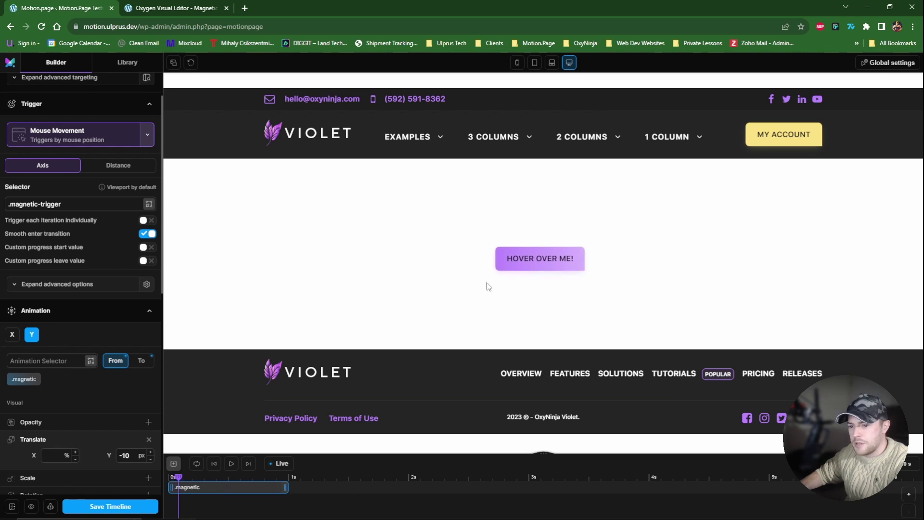
mouse_move(53, 252)
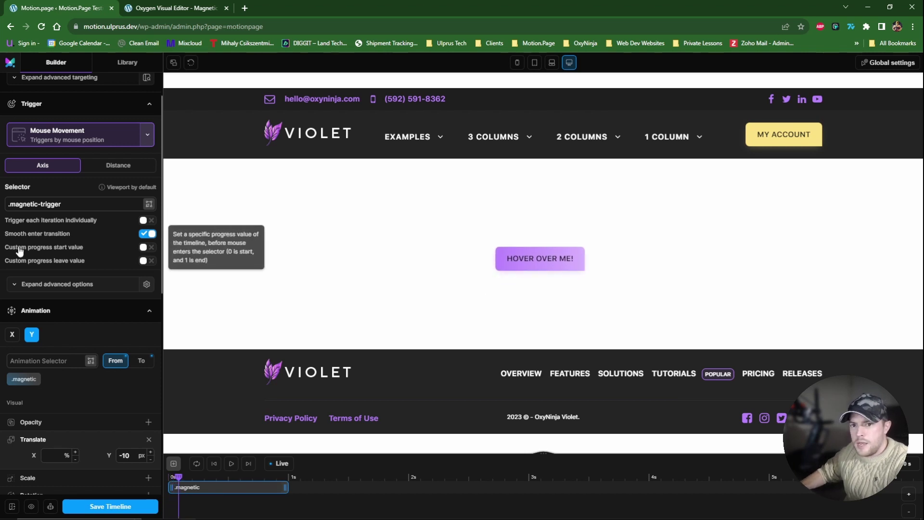
left_click(147, 247)
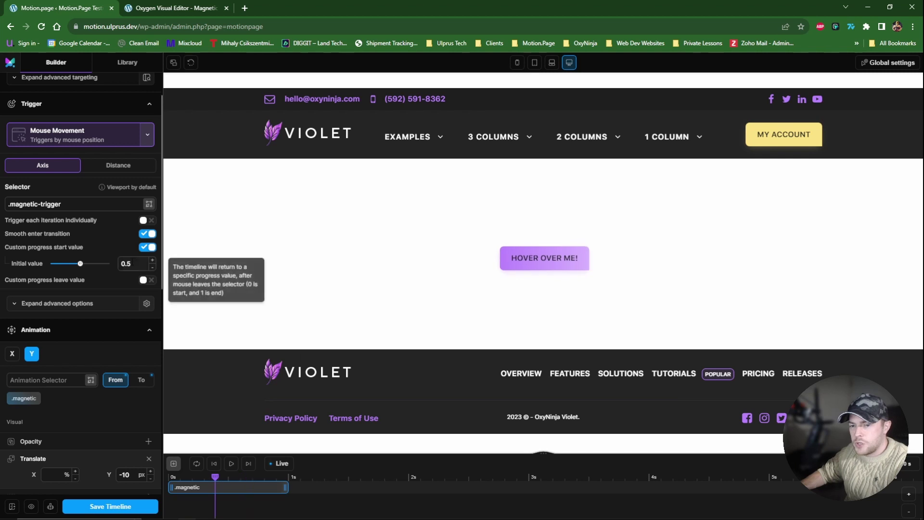
double_click(127, 263)
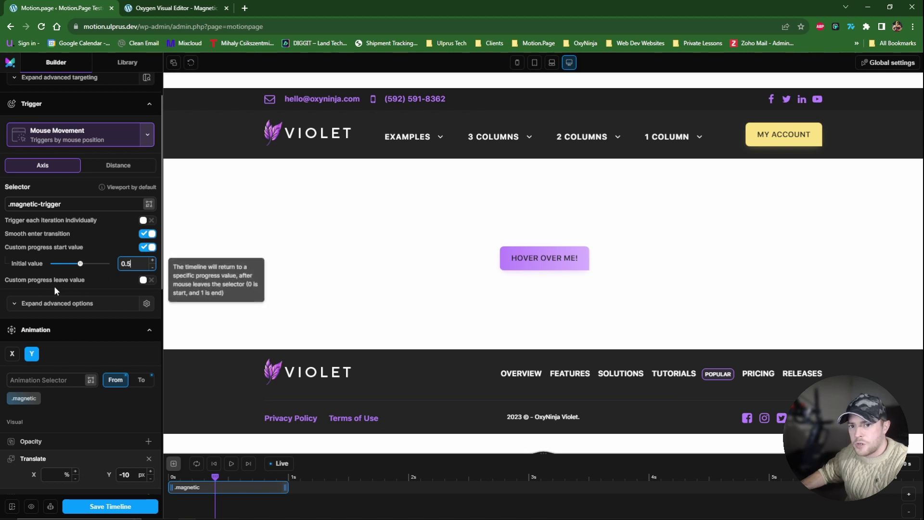
left_click(144, 280)
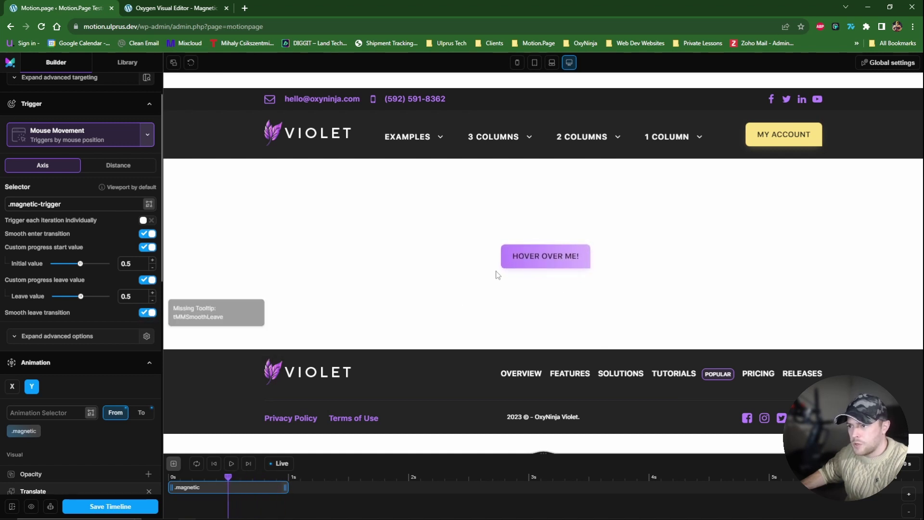
Step: Confirm the X translate runs from -10px to 10px and save the Magnetic timeline
scroll(80, 235, "down", 5)
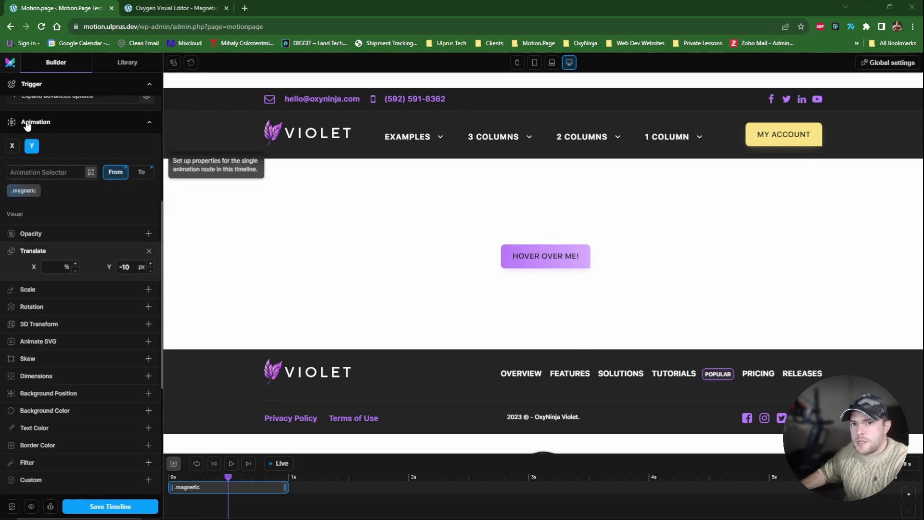
left_click(12, 146)
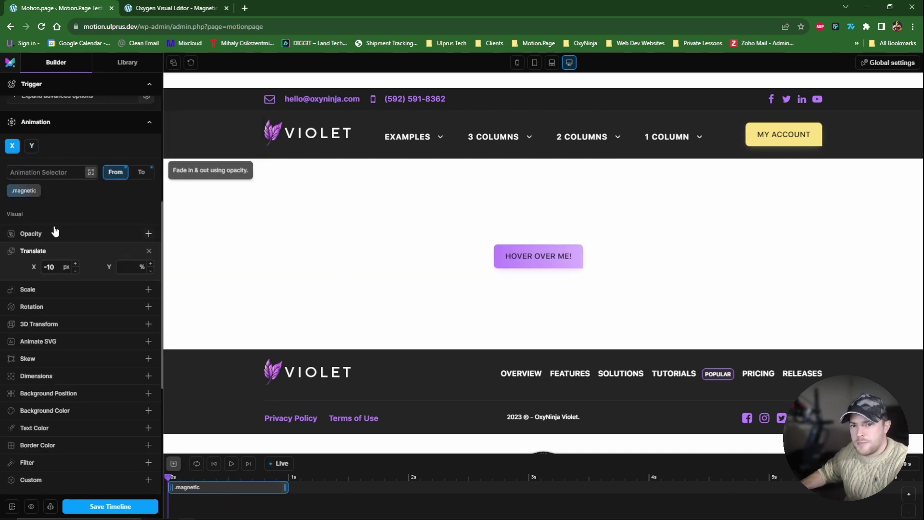
left_click(141, 172)
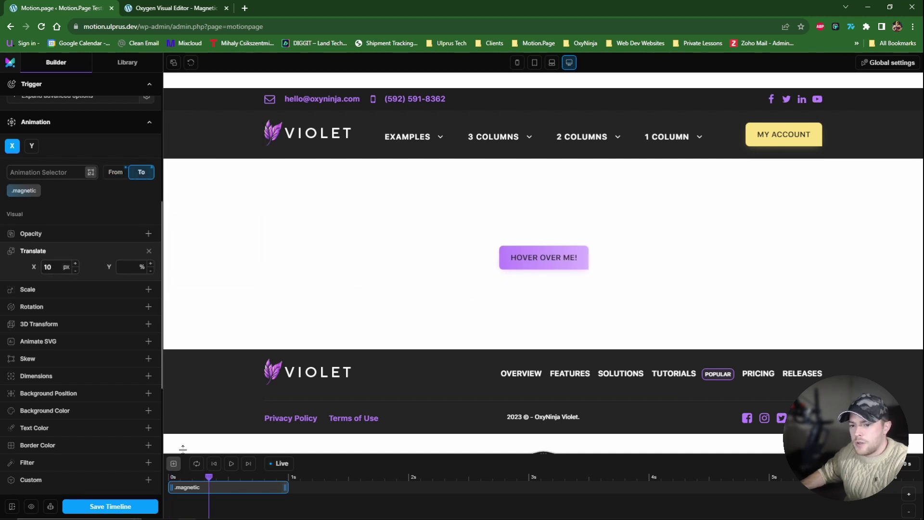
left_click(96, 507)
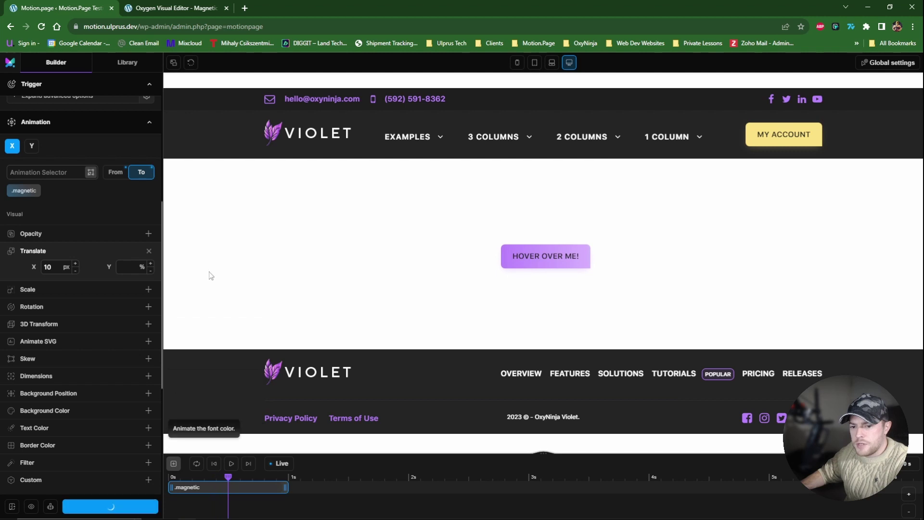
Step: Open the live Magnetic Button page and hover to test the button's magnetic shift
left_click(207, 97)
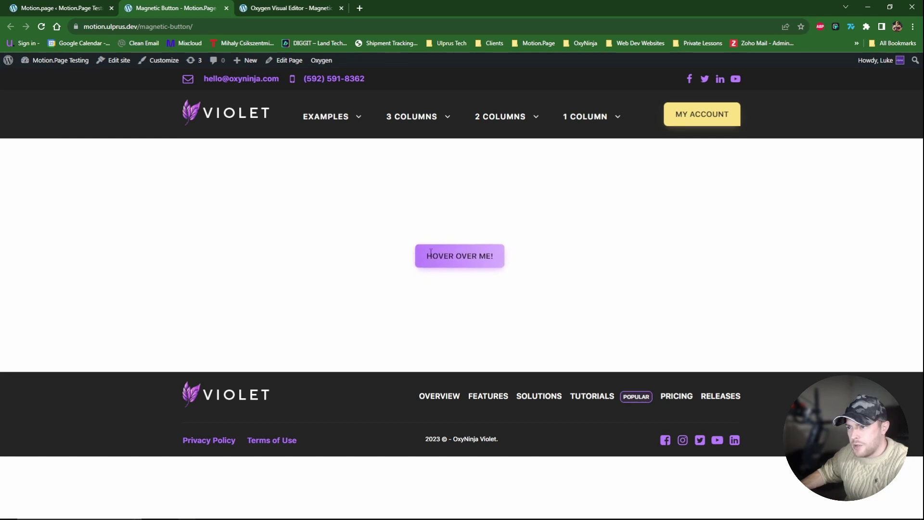
Step: Open Magnetic Trigger's Advanced > Size & Spacing, then review the live page and Motion.page X offsets
left_click(270, 9)
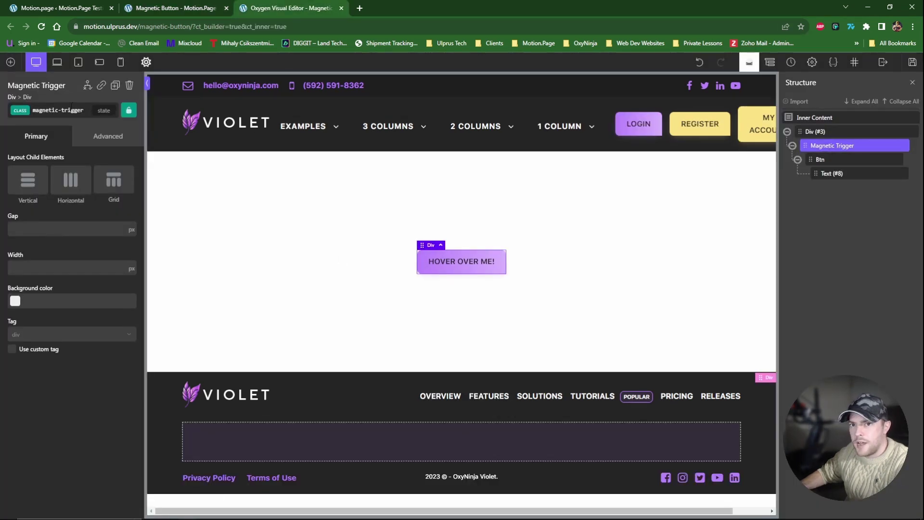
left_click(89, 141)
left_click(54, 194)
left_click(168, 9)
left_click(84, 7)
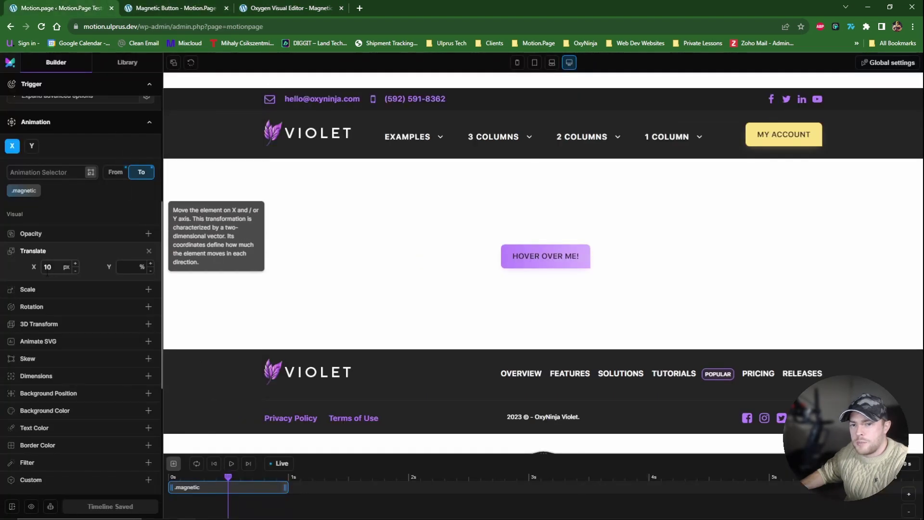
left_click(116, 172)
left_click(141, 171)
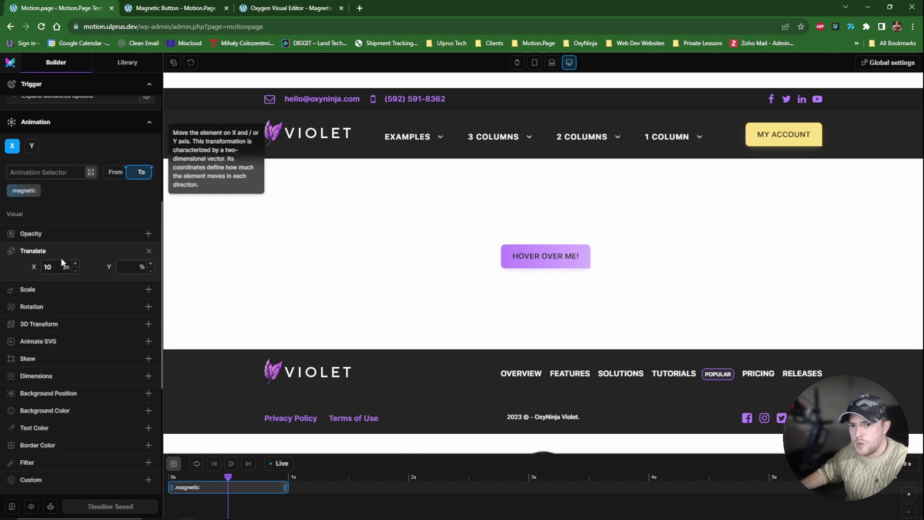
Step: Give Magnetic Trigger 10px padding on all sides and save the page
key("ctrl+3")
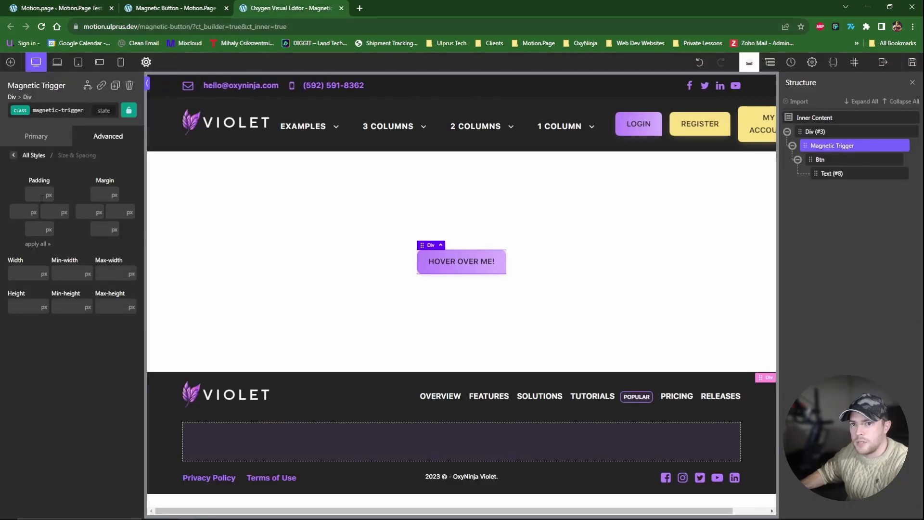
type("10")
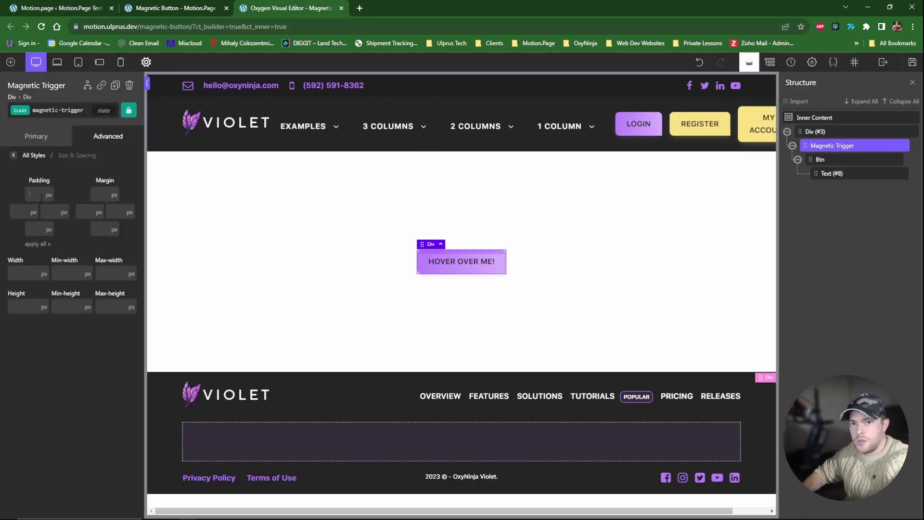
left_click(42, 244)
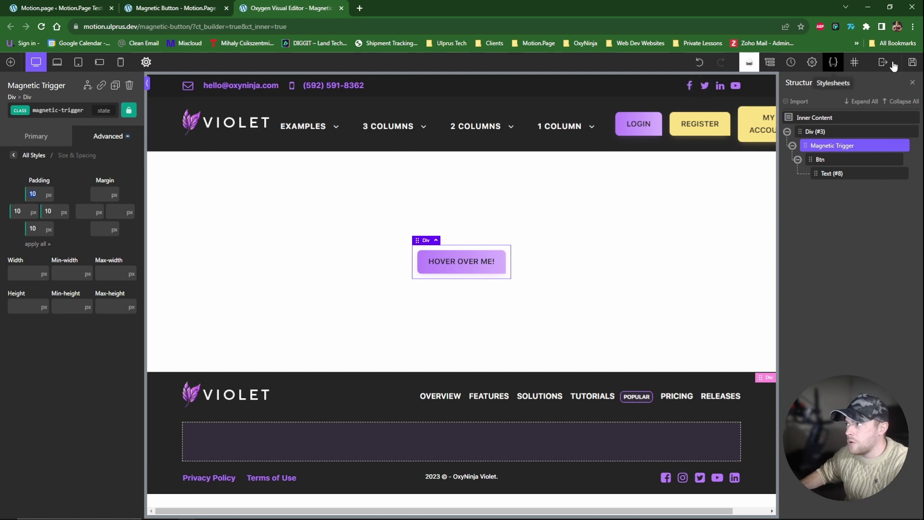
left_click(912, 62)
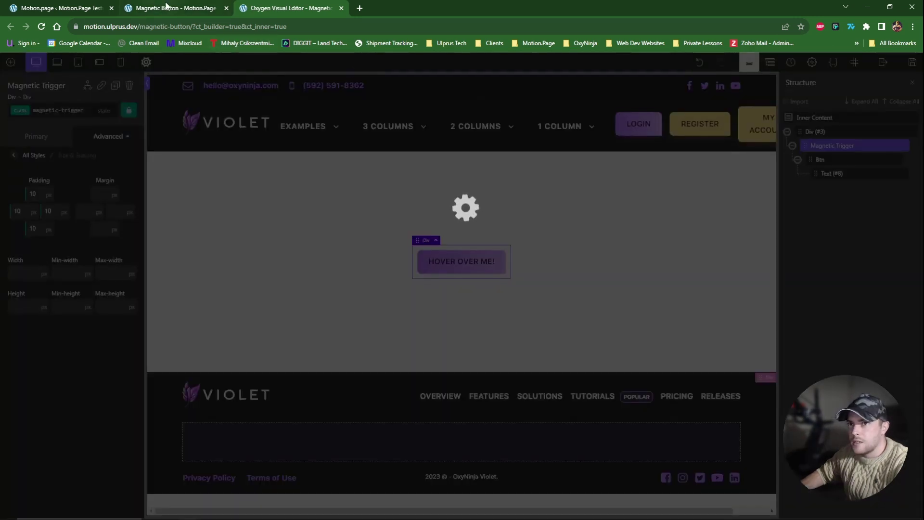
Step: Test the live button, then set Magnetic Trigger's padding to 20px on all four sides
left_click_drag(166, 6, 291, 7)
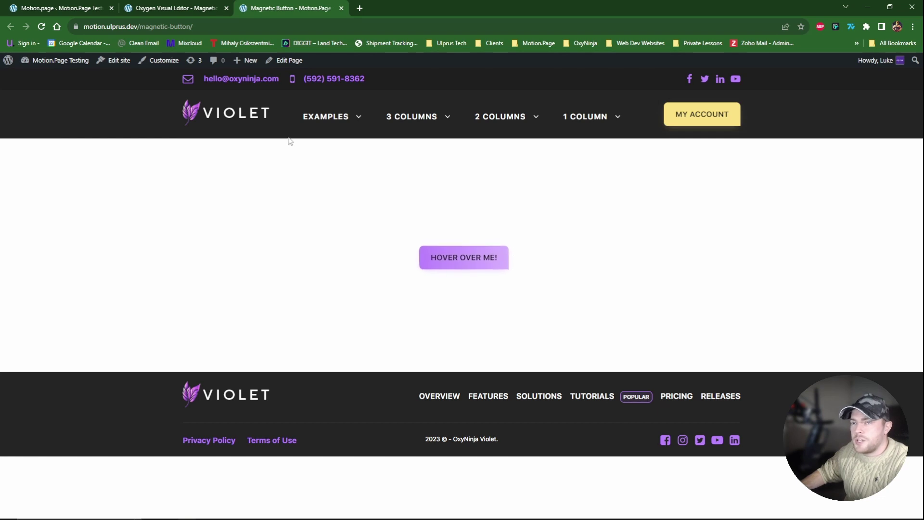
left_click(212, 8)
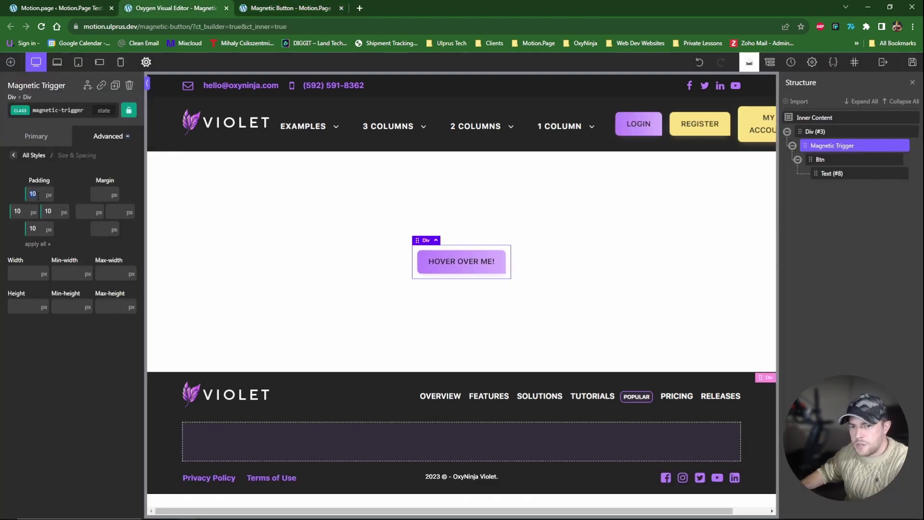
type("20")
key("Tab")
type("20")
key("Tab")
type("20")
key("Tab")
type("20")
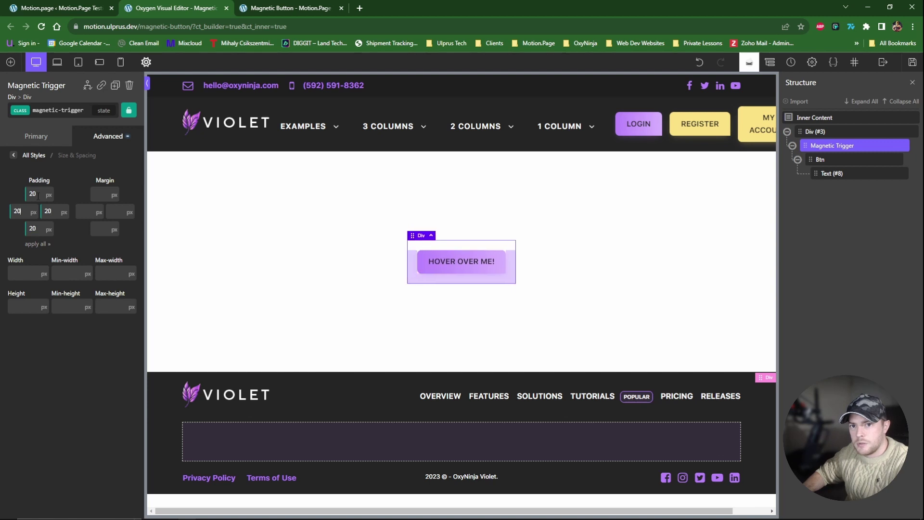
Step: Set Translate X and Translate Y on .magnetic to run from -20px to 20px
left_click(43, 6)
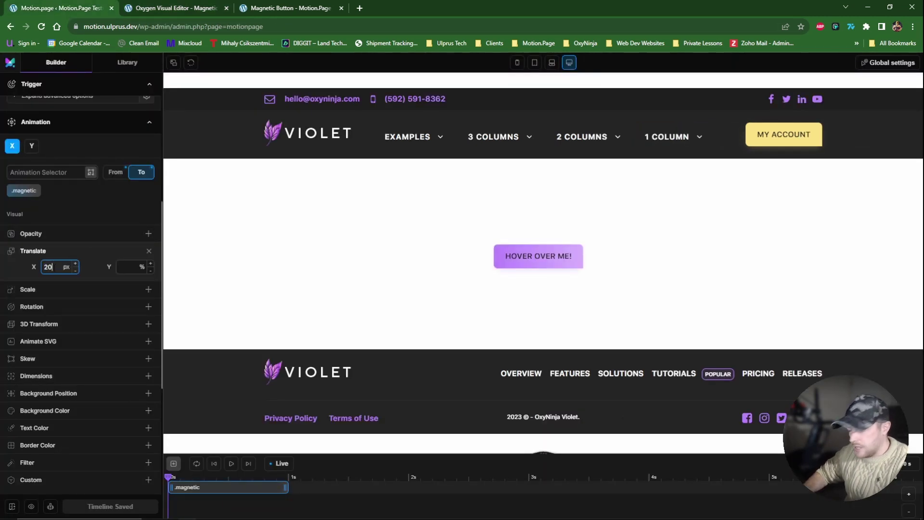
left_click(115, 172)
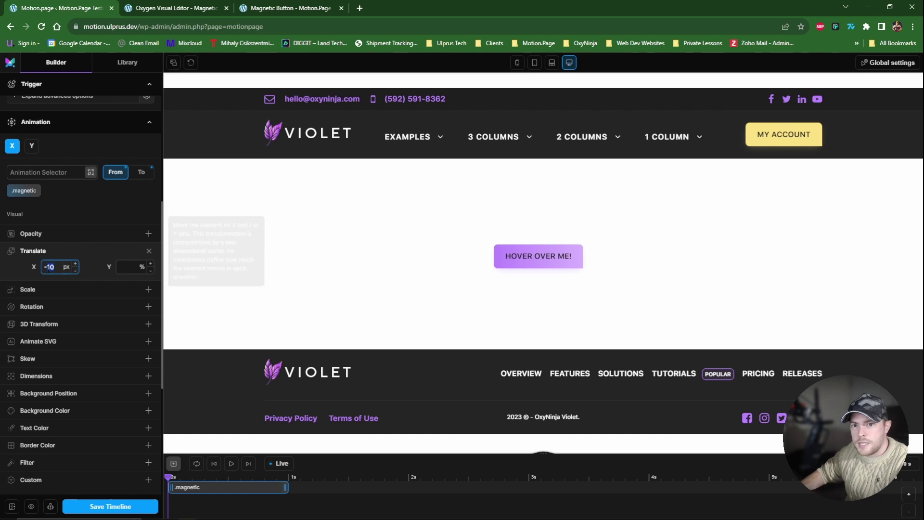
left_click(141, 172)
left_click(31, 146)
left_click(126, 267)
double_click(126, 266)
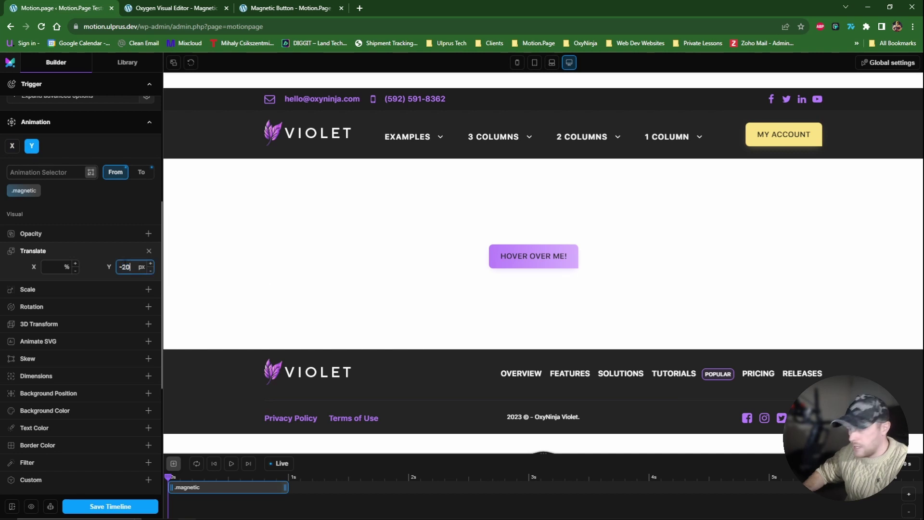
type("-20")
left_click(141, 172)
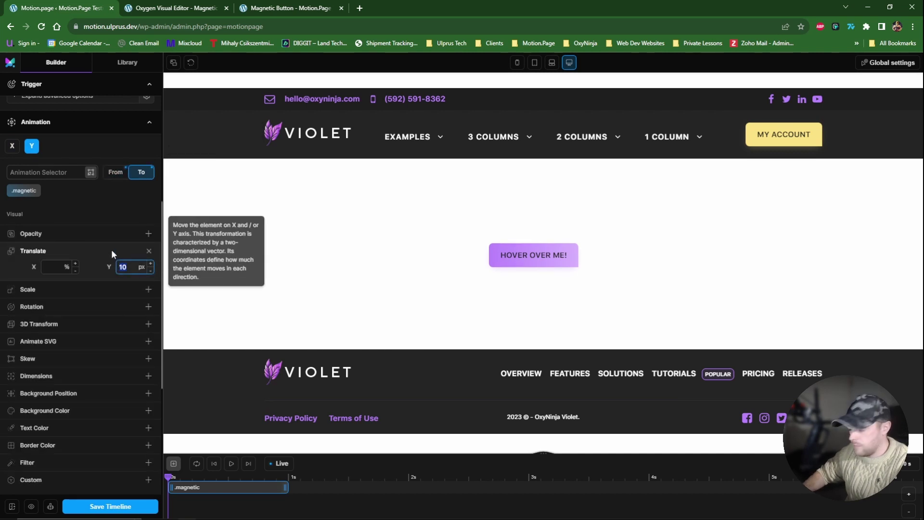
type("20")
Step: Save the timeline and reload the live Magnetic Button page
left_click(110, 507)
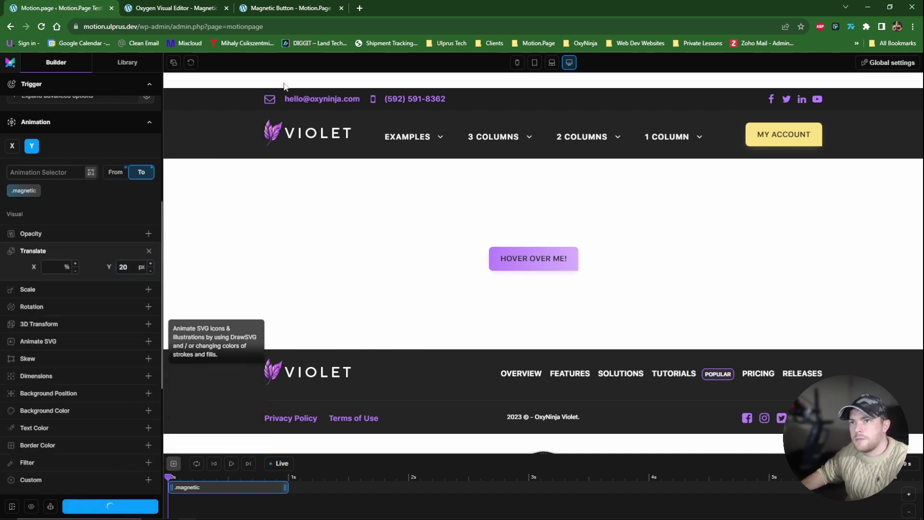
left_click(289, 8)
key("F5")
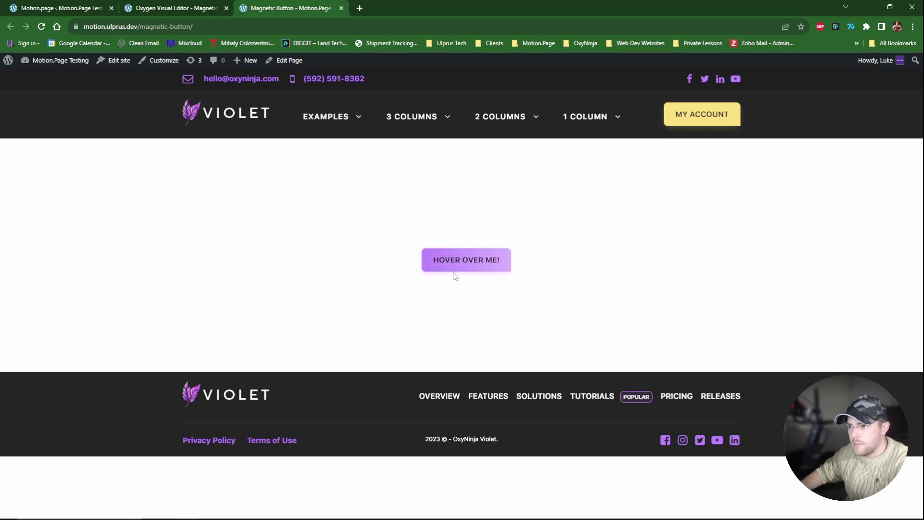
Step: Save the 20px padding in Oxygen and reload the live page to test it
key("ctrl+shift+Tab")
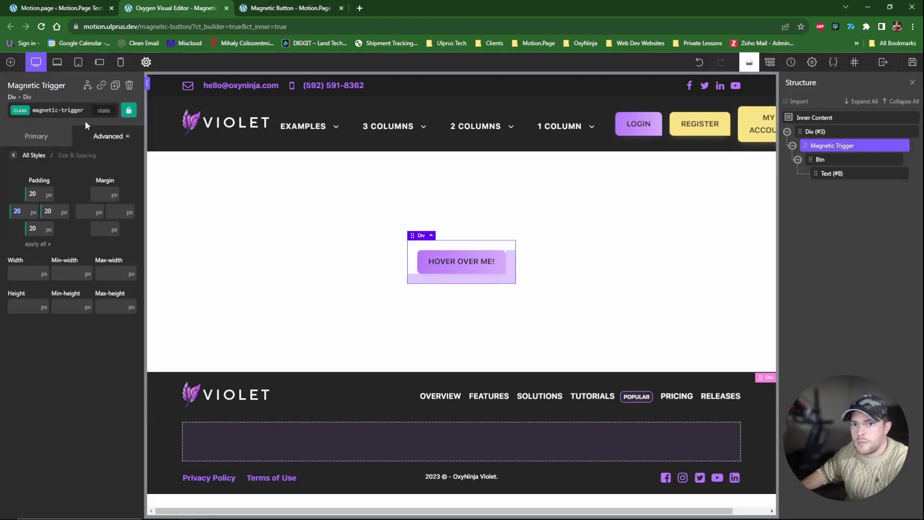
left_click(912, 62)
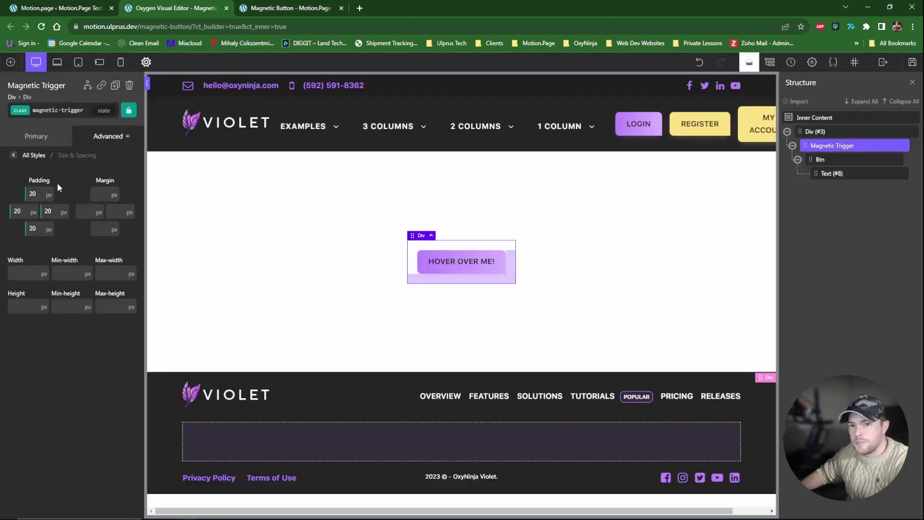
left_click(284, 8)
key("ctrl+r")
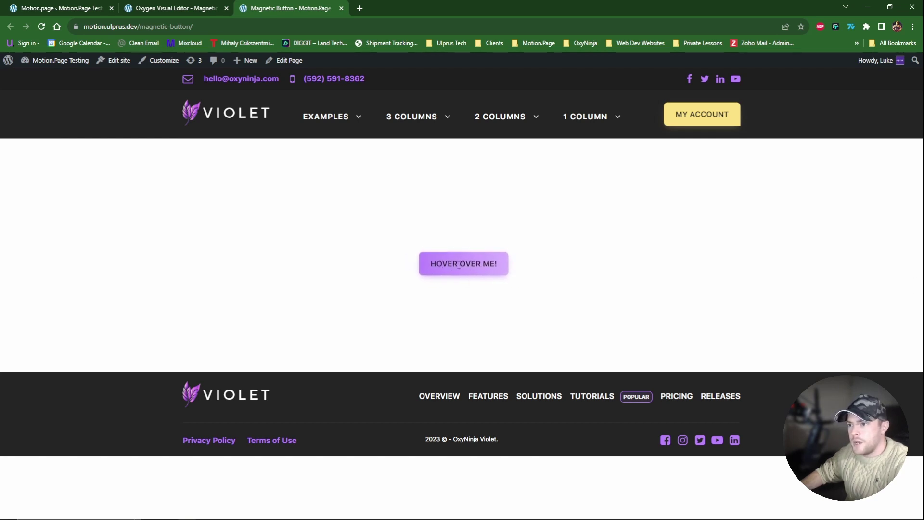
Step: Change Magnetic Trigger's padding back to 10px and save the page
key("ctrl+shift+Tab")
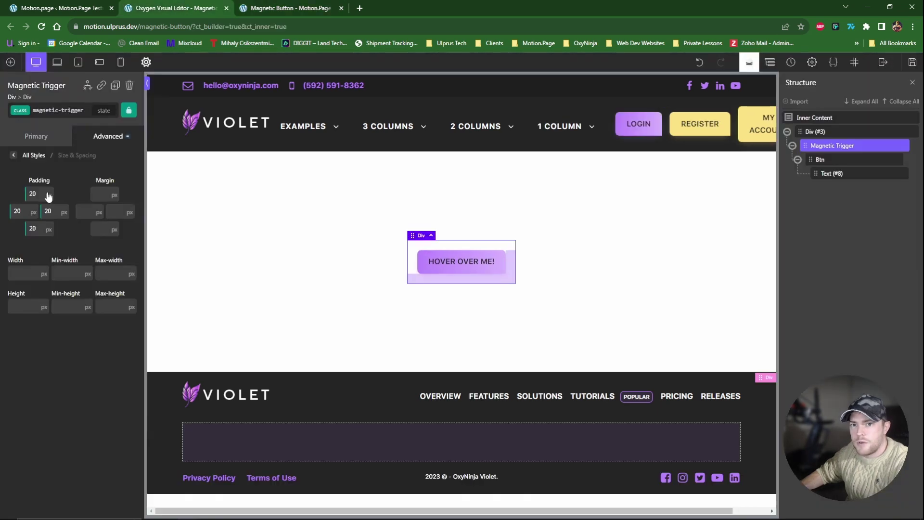
type("10")
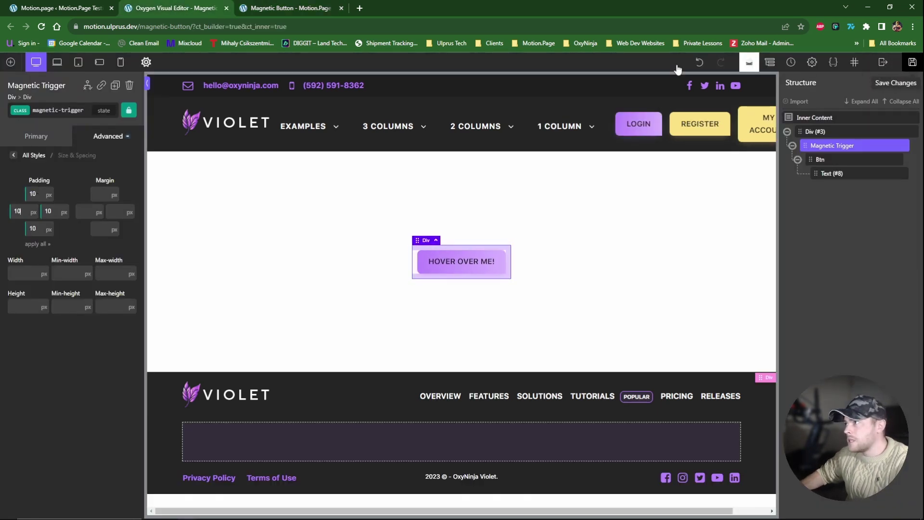
left_click(912, 62)
key("ctrl+shift+Tab")
Step: Change Translate X to run from -10px to 10px, save the timeline, and view the live page
double_click(123, 267)
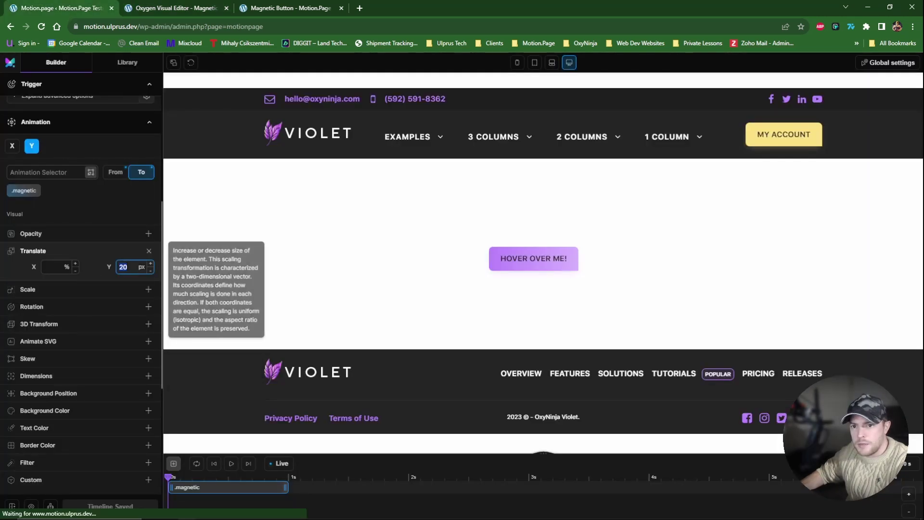
type("10")
left_click(116, 173)
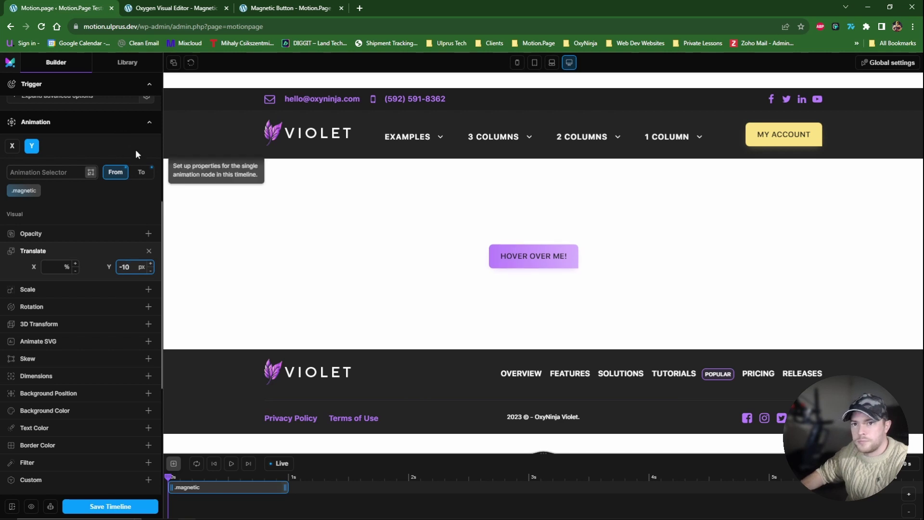
left_click(12, 146)
double_click(50, 267)
type("-10")
left_click(141, 172)
double_click(46, 267)
type("10")
left_click(93, 503)
left_click(268, 8)
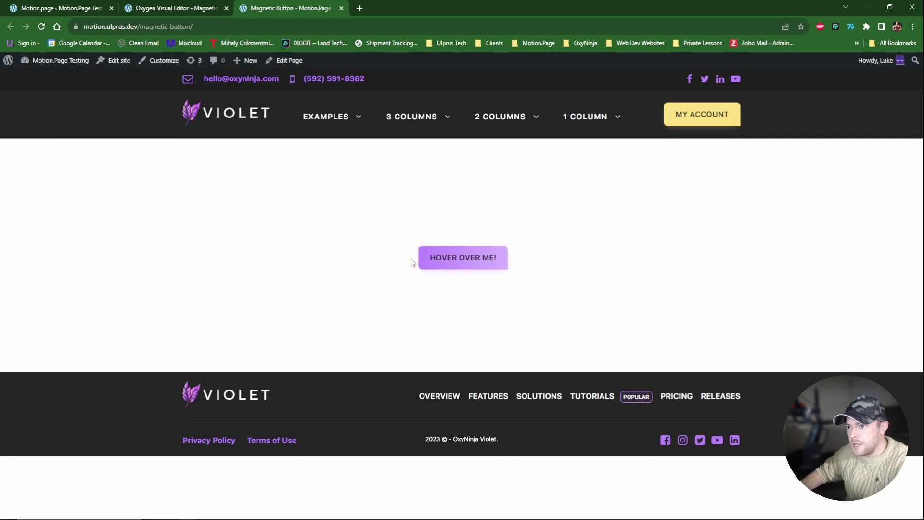
Step: Close the live page with Ctrl+W and scroll the builder up to the Mouse Movement trigger
key("ctrl+w")
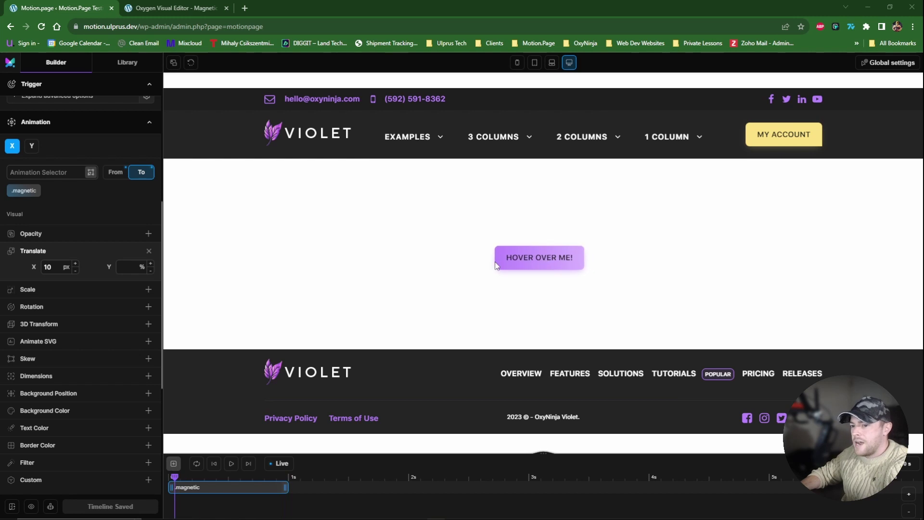
scroll(93, 241, "up", 5)
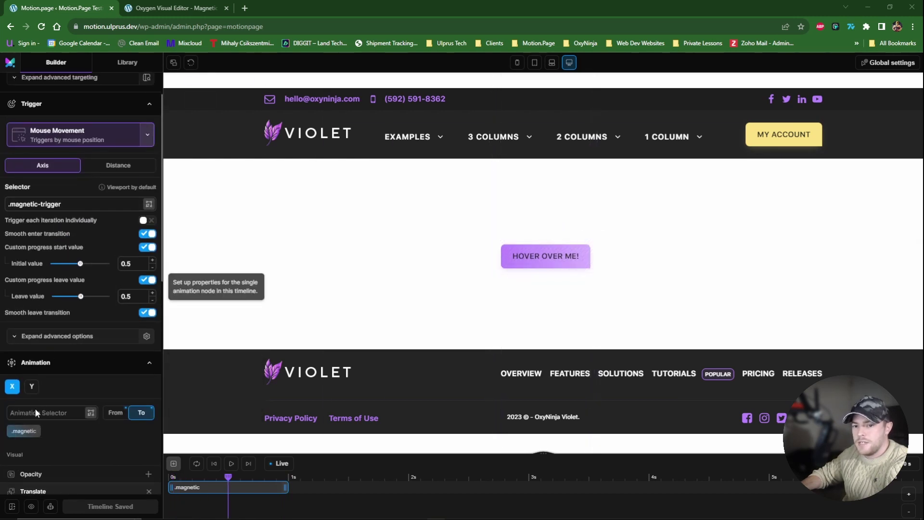
Step: Remove the magnetic class from the Btn div in Oxygen
left_click(160, 7)
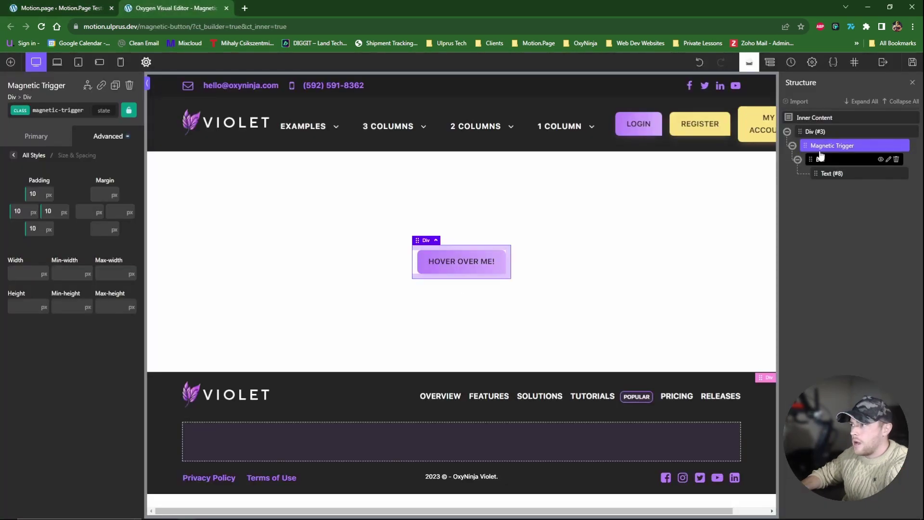
left_click(820, 159)
left_click(44, 110)
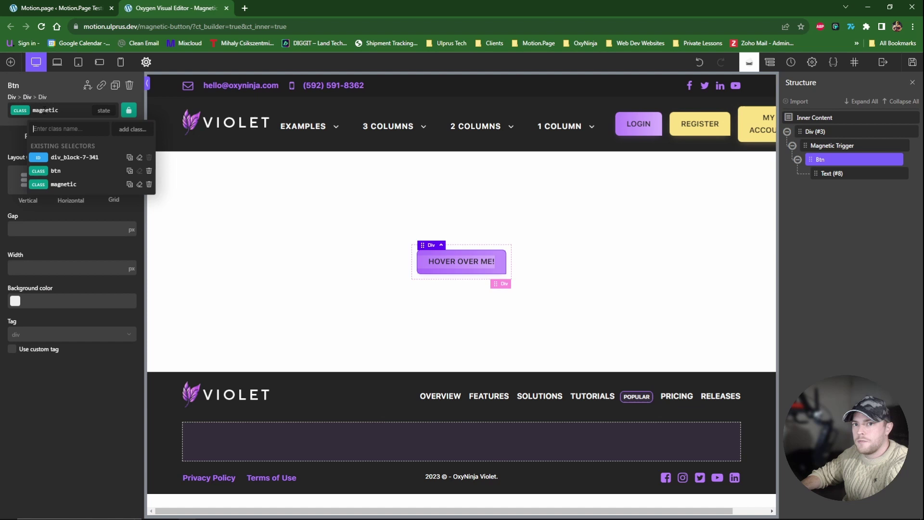
left_click(150, 185)
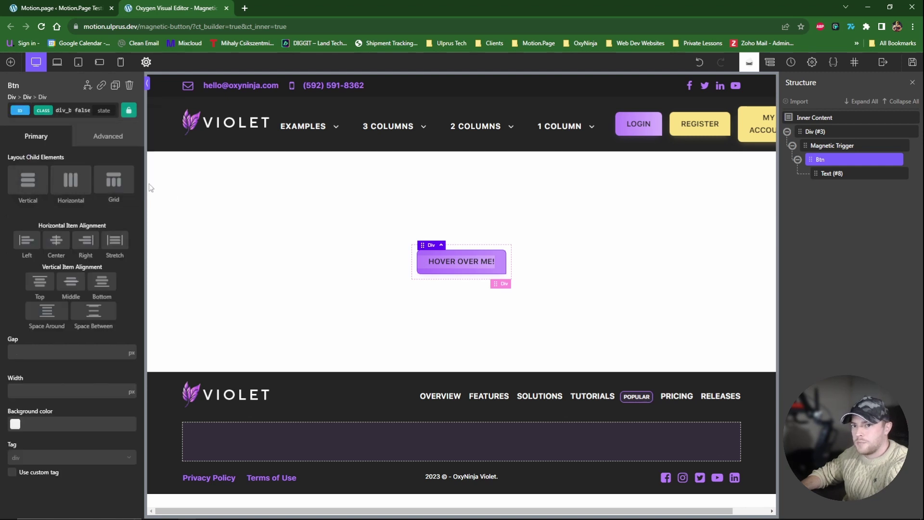
Step: Select Magnetic Trigger and search for the 'magnetic' class
left_click(829, 149)
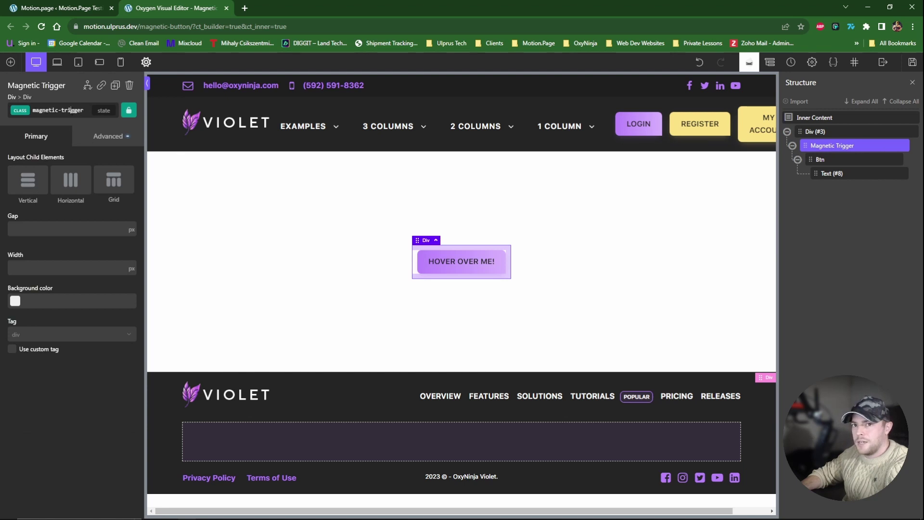
left_click(58, 110)
type("magnet")
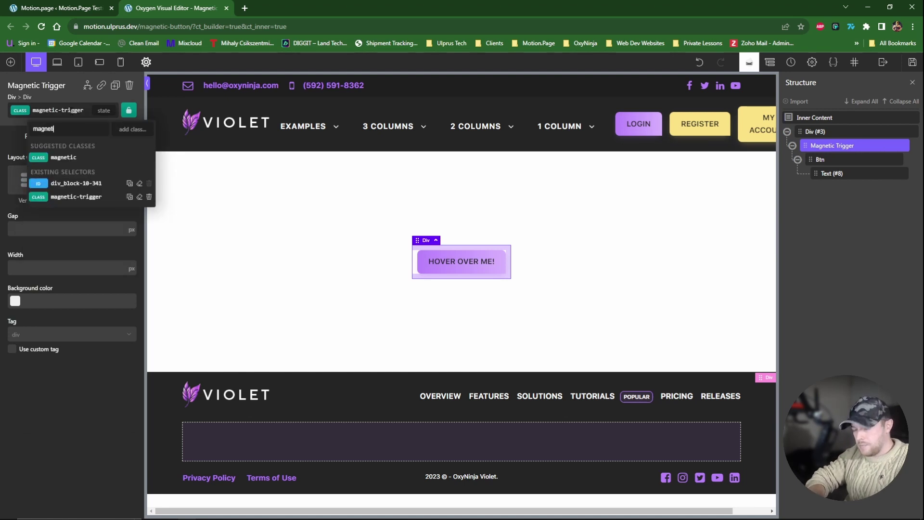
type("ic")
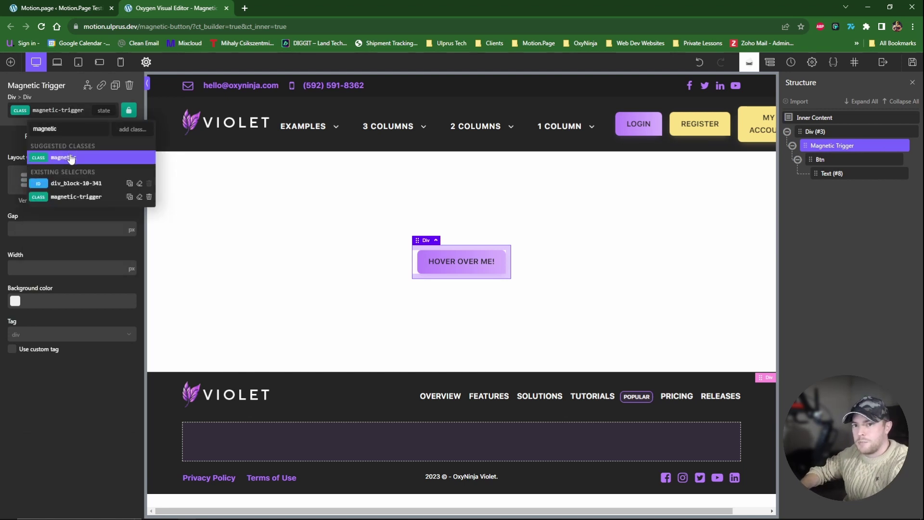
Step: Add the magnetic class to Magnetic Trigger and give it 10px padding
left_click(68, 158)
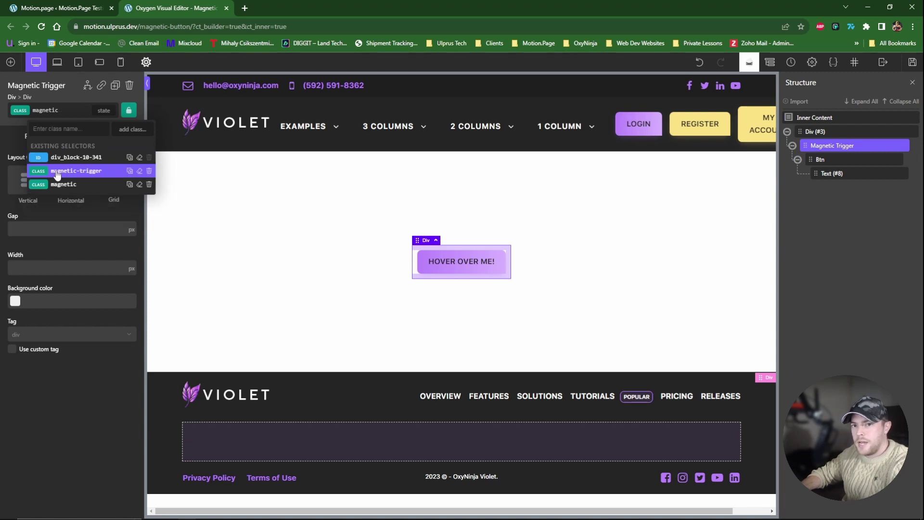
left_click(77, 171)
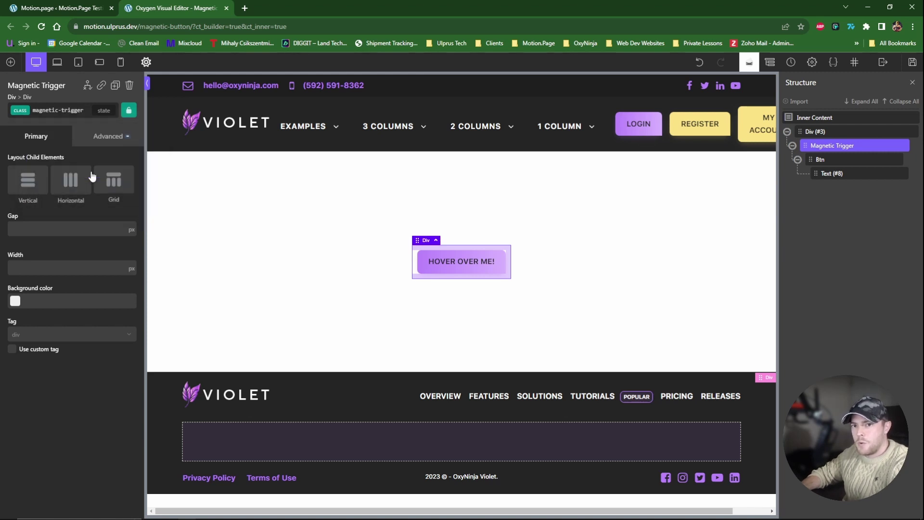
left_click(93, 145)
left_click(74, 191)
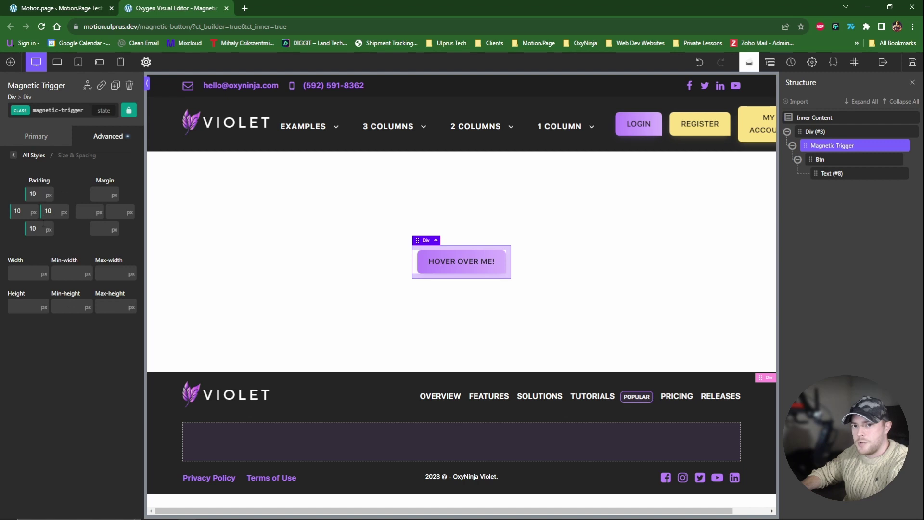
left_click(42, 193)
type("10")
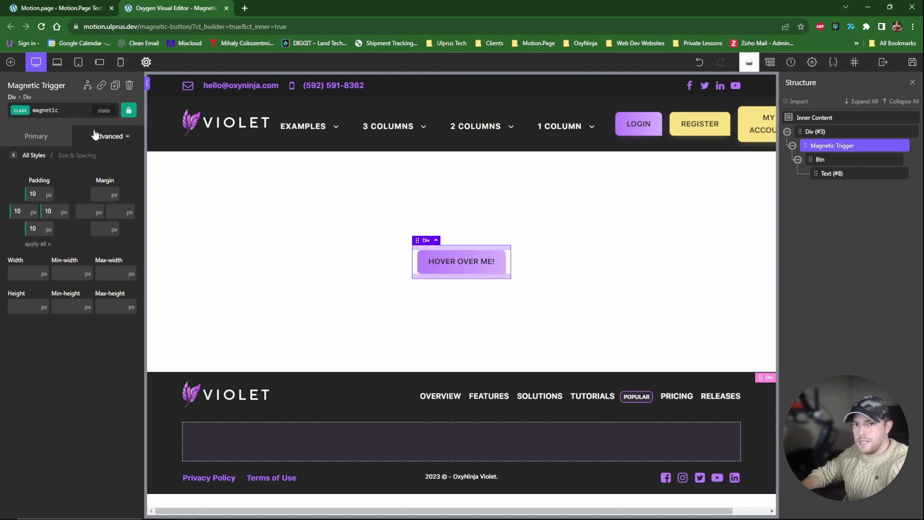
Step: Delete the magnetic-trigger class from the site's Selectors list
left_click(46, 110)
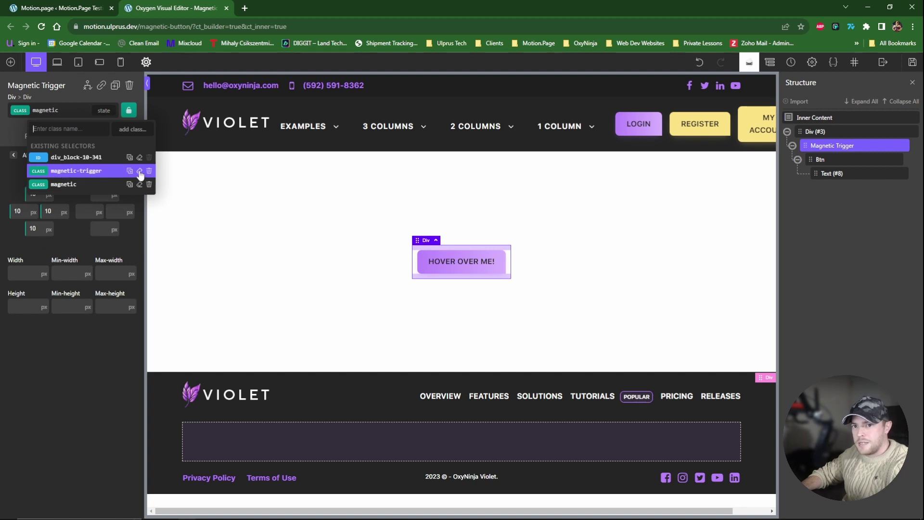
left_click(833, 61)
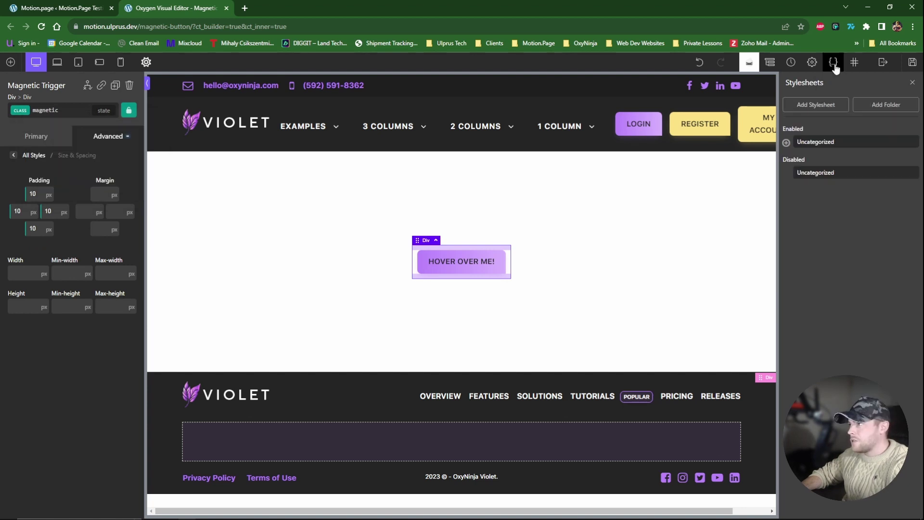
scroll(813, 144, "down", 10)
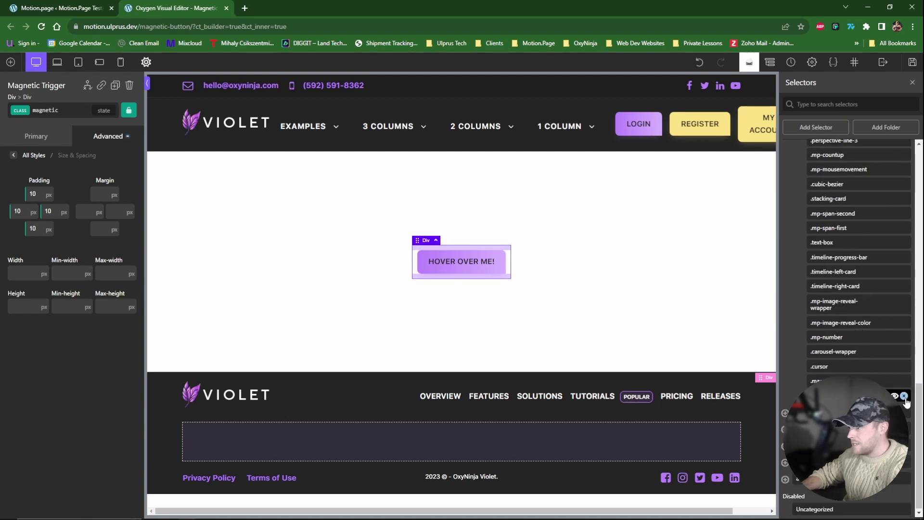
left_click(905, 396)
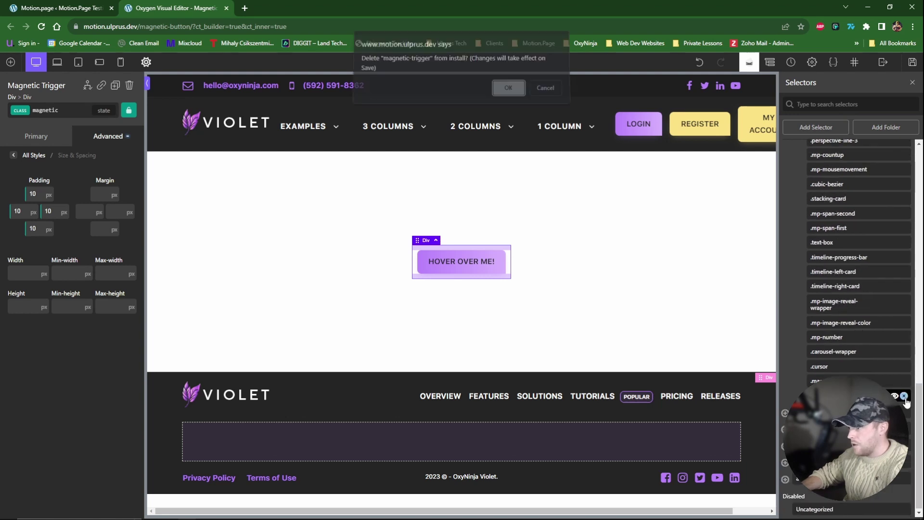
left_click(509, 93)
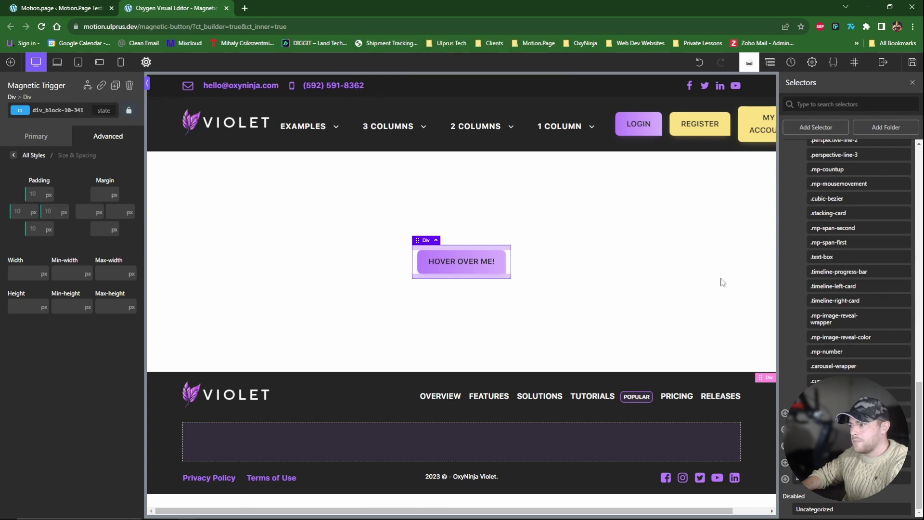
Step: Make magnetic the active class on Magnetic Trigger and save the page
left_click(770, 62)
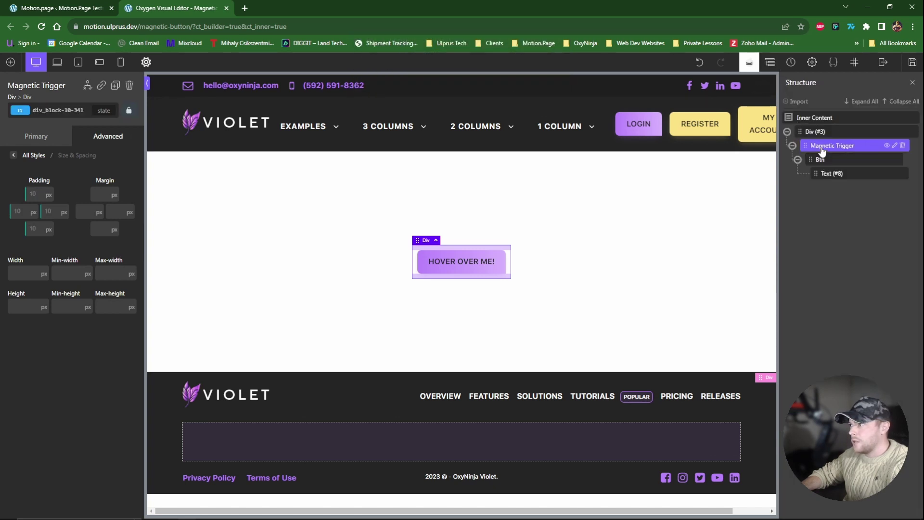
left_click(57, 110)
left_click(62, 173)
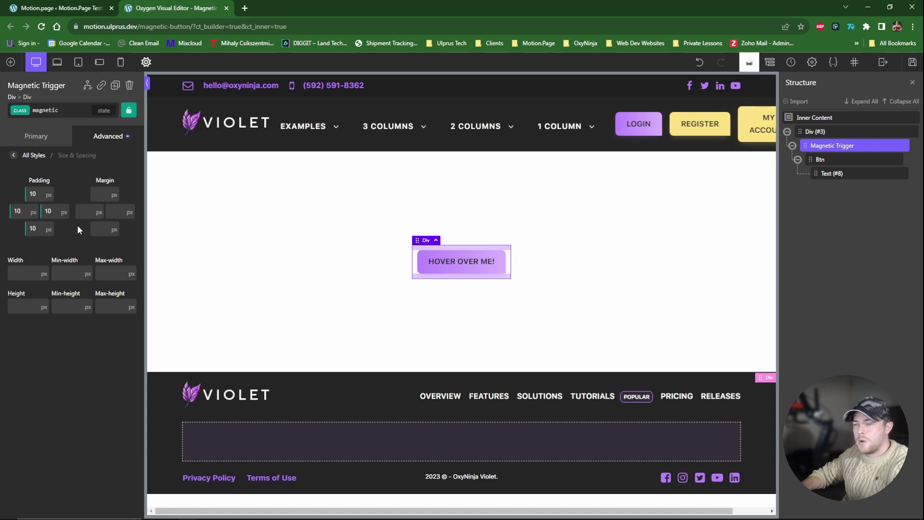
left_click(912, 62)
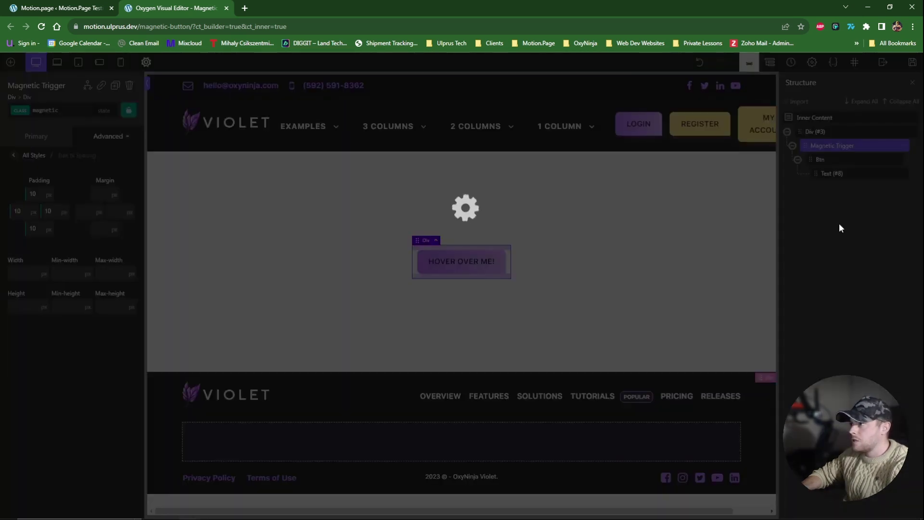
Step: Return to Motion.page, reload the preview, and review the trigger selector
key("ctrl+shift+Tab")
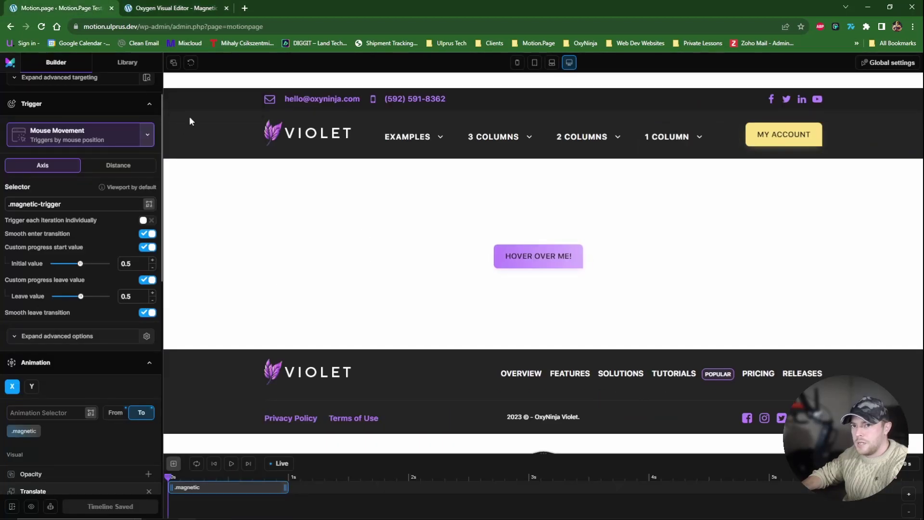
left_click(191, 62)
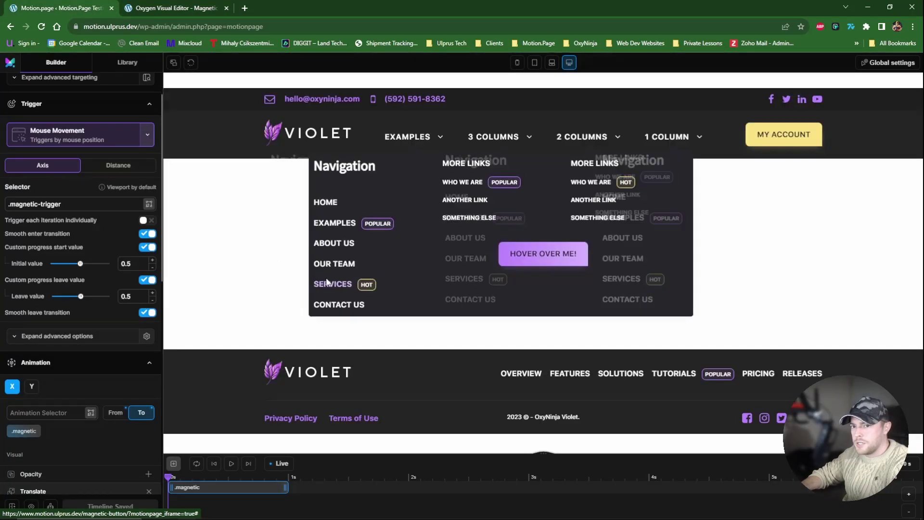
scroll(30, 233, "up", 1)
double_click(39, 252)
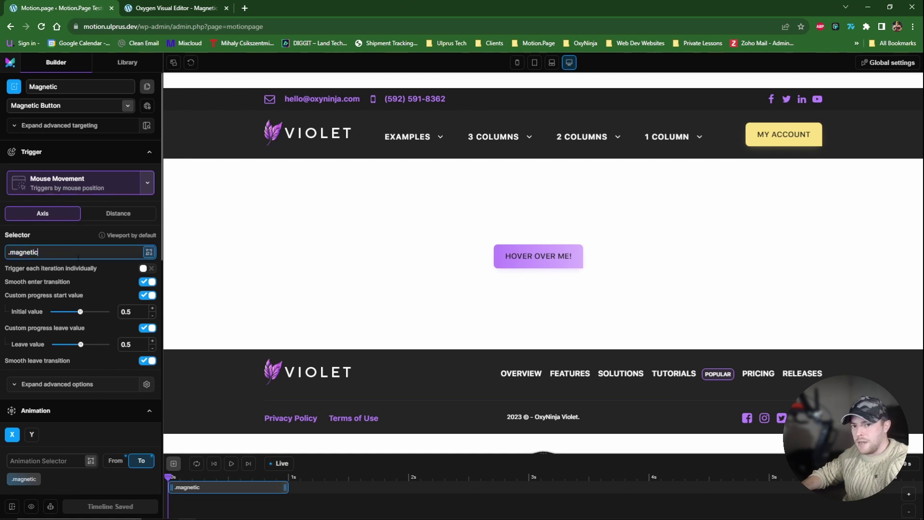
scroll(82, 264, "down", 5)
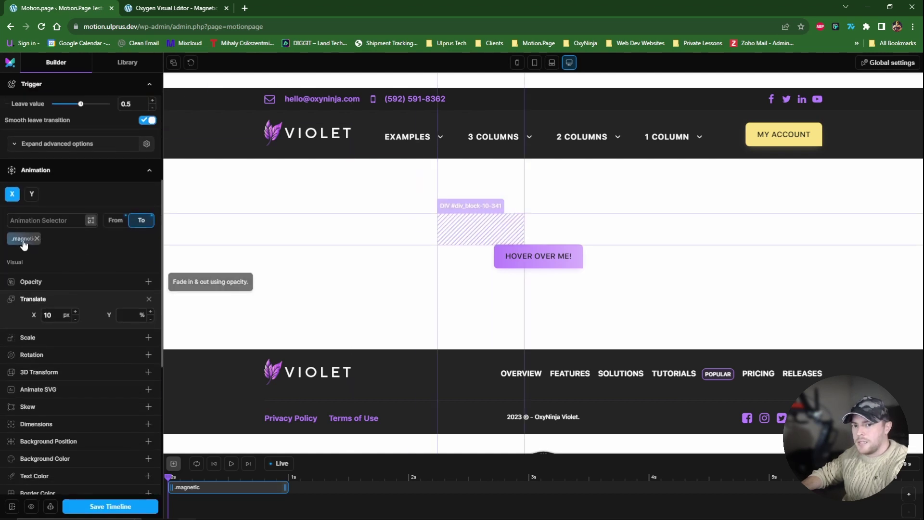
Step: Change the animation selector from .magnetic to .magnetic > *
left_click(23, 245)
left_click(33, 248)
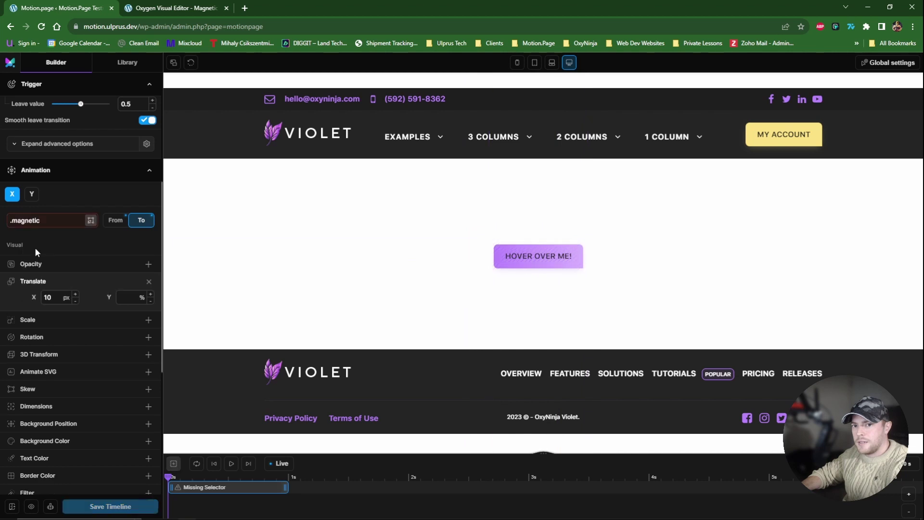
left_click(47, 222)
type("> *")
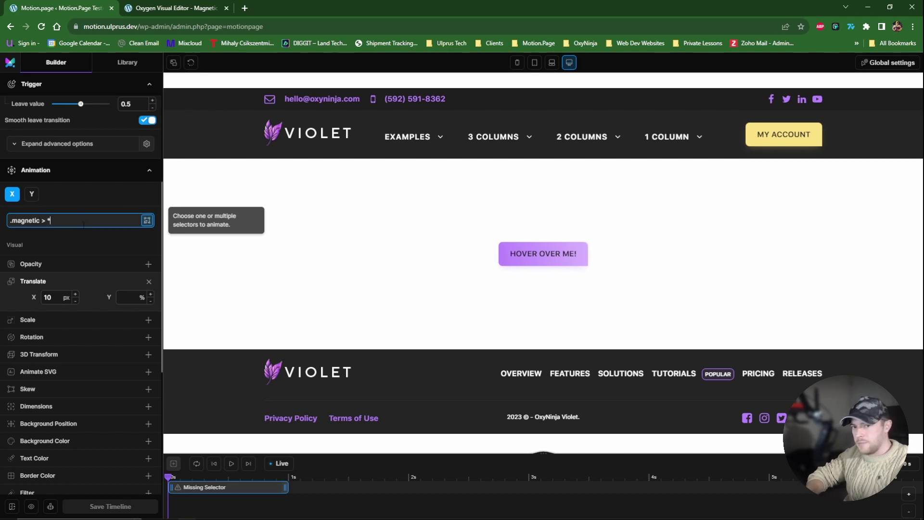
key("Return")
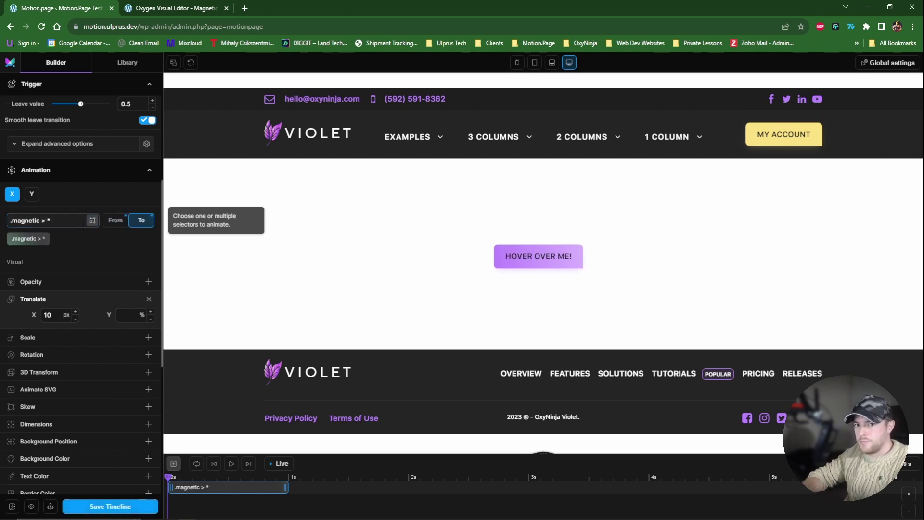
Step: Save the timeline and preview the front end in a new tab
left_click(104, 507)
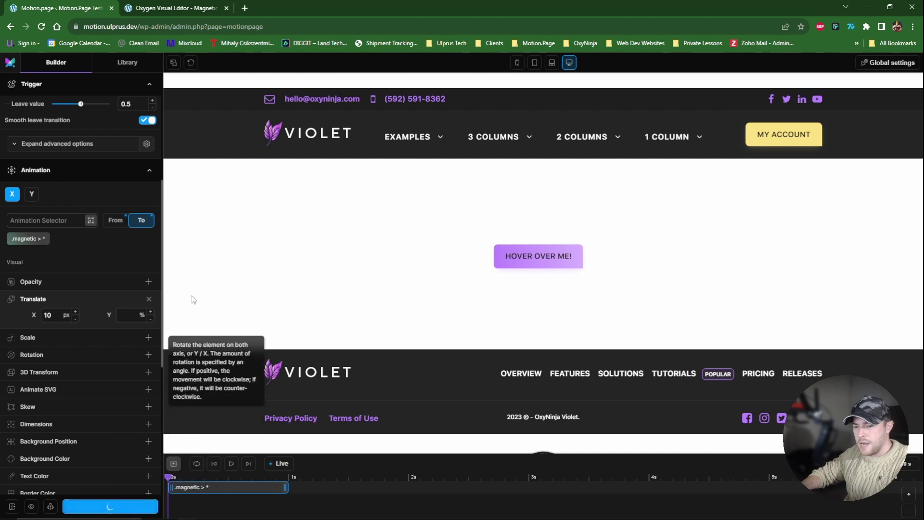
left_click(31, 506)
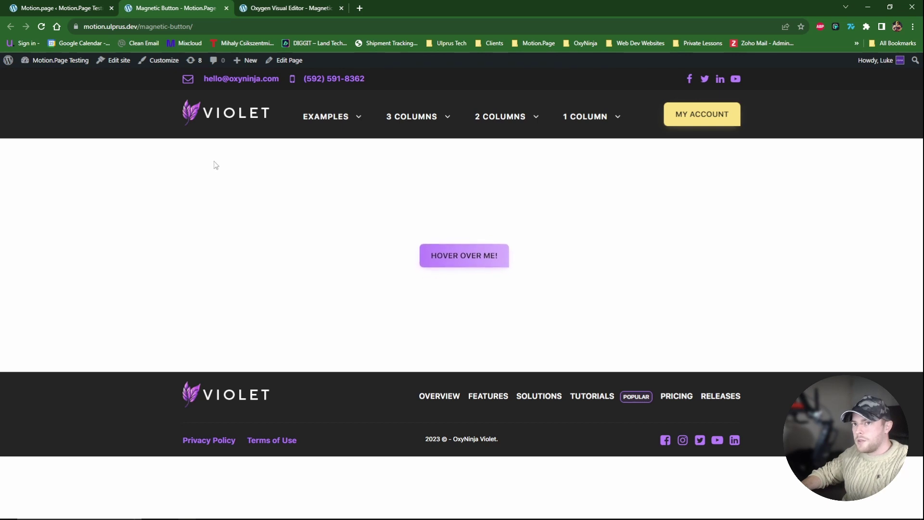
left_click(103, 5)
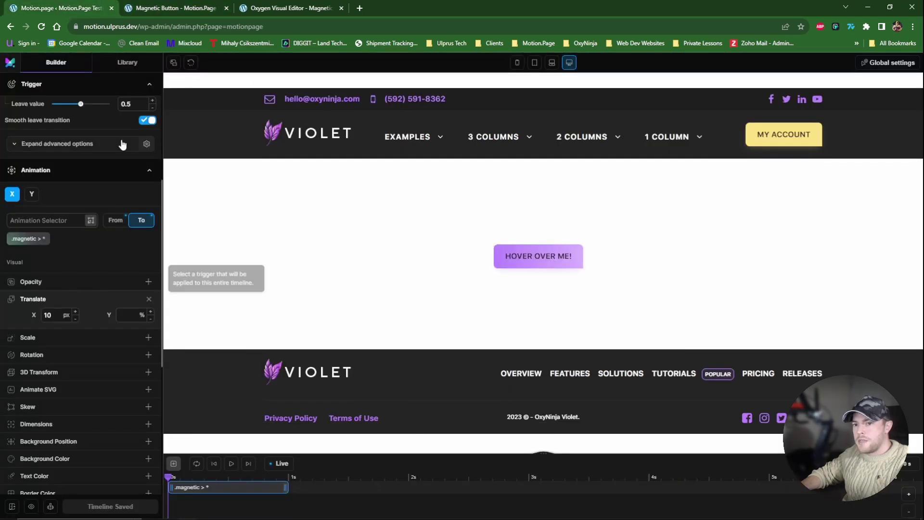
Step: Add a Text block into Div (#3) above Magnetic Trigger and set Div (#3)'s layout to Vertical
left_click(192, 8)
left_click(285, 9)
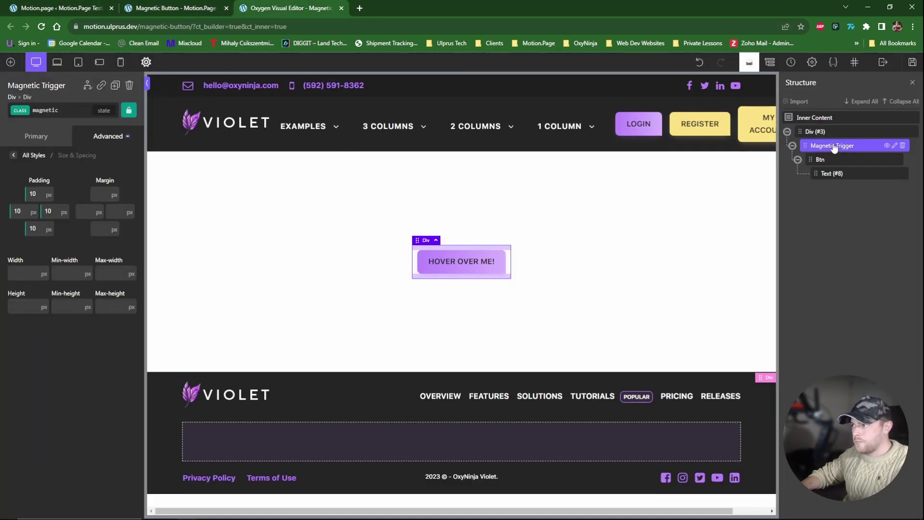
left_click(814, 118)
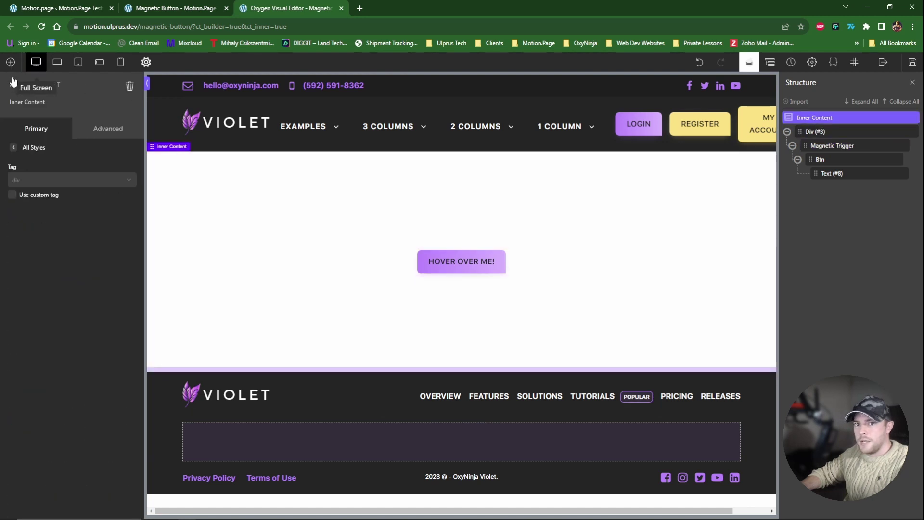
left_click(11, 62)
left_click(66, 199)
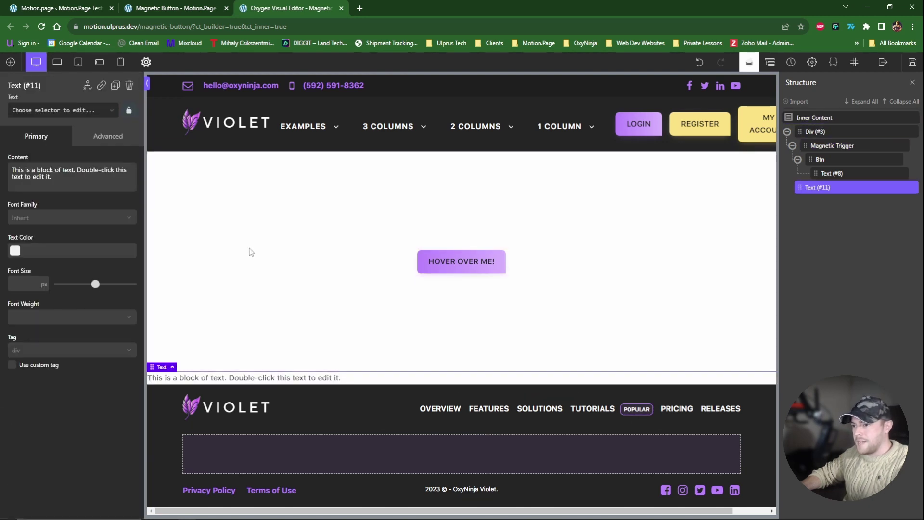
left_click(792, 146)
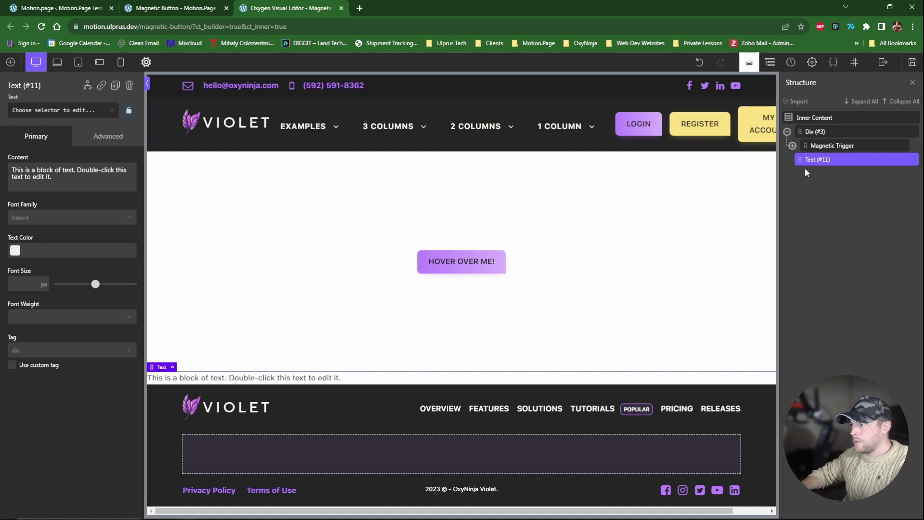
left_click_drag(807, 163, 840, 142)
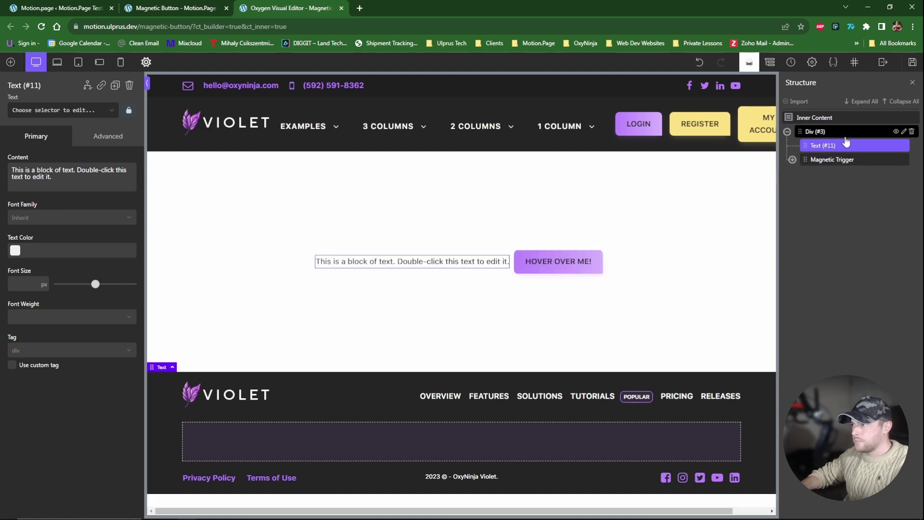
left_click(826, 132)
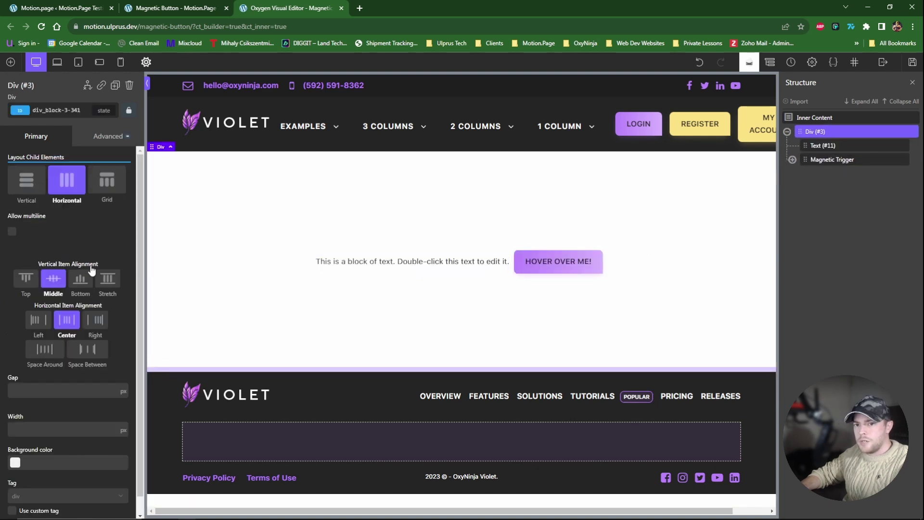
left_click(26, 179)
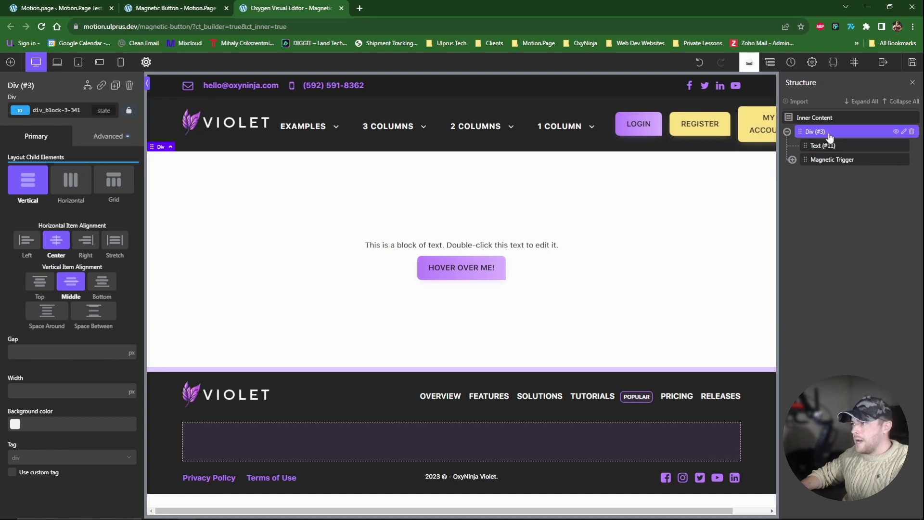
Step: Wrap Text (#11) in a new div with the magnetic class and save the page
left_click(524, 250)
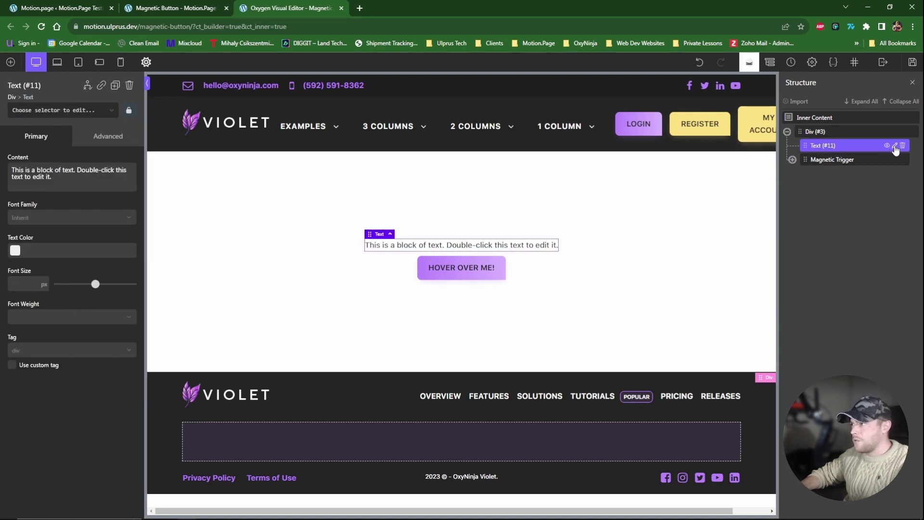
left_click(895, 150)
left_click(850, 196)
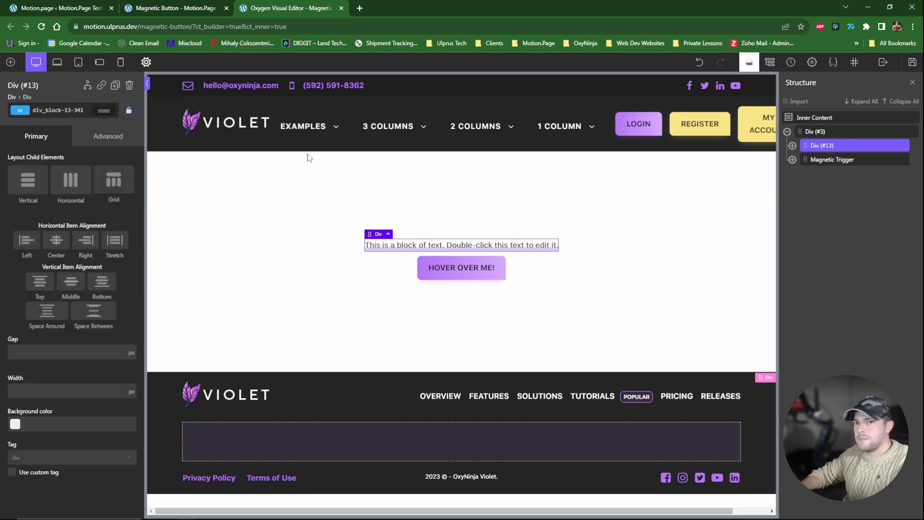
left_click(73, 114)
type("magn")
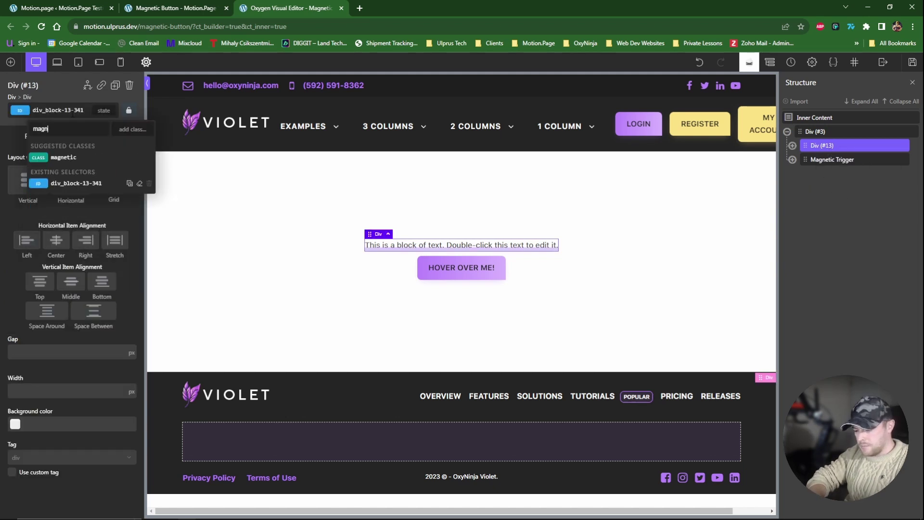
type("etic")
left_click(58, 158)
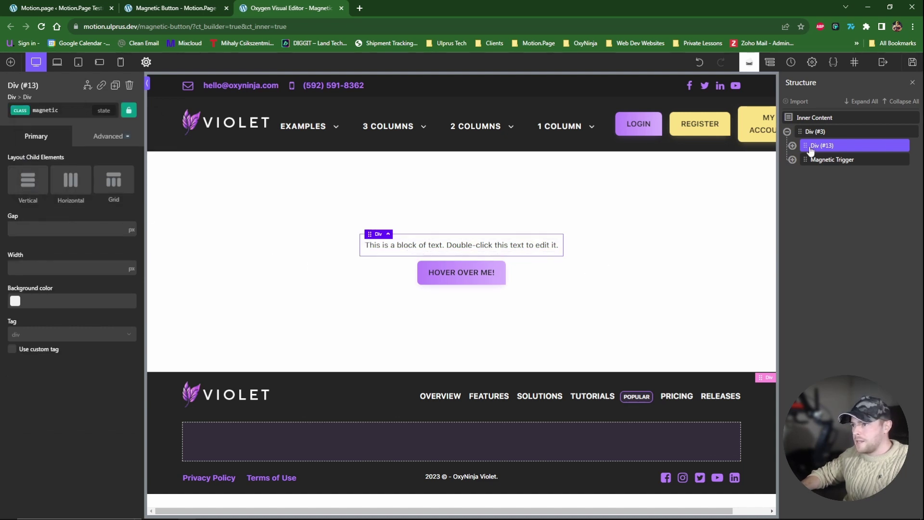
left_click(911, 65)
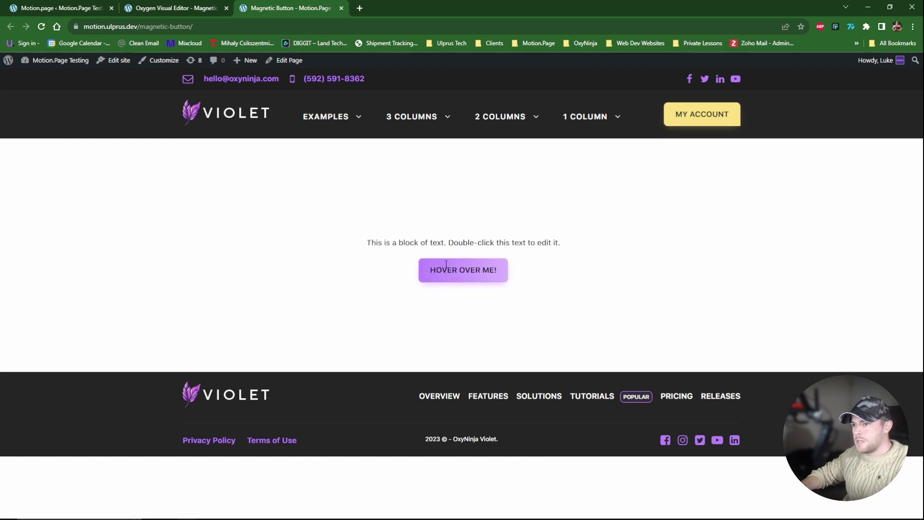
Step: Switch on 'Trigger each iteration individually' in the Magnetic timeline and refresh the preview
key("ctrl+1")
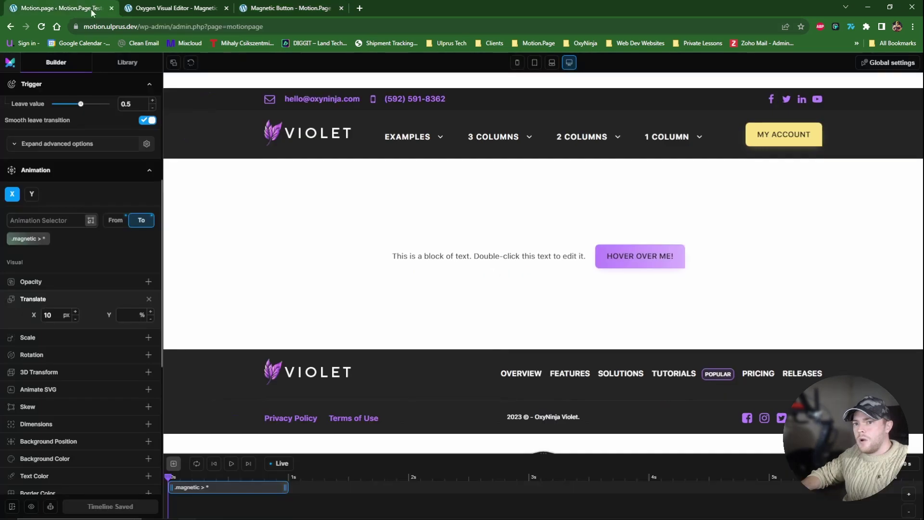
scroll(117, 191, "up", 2)
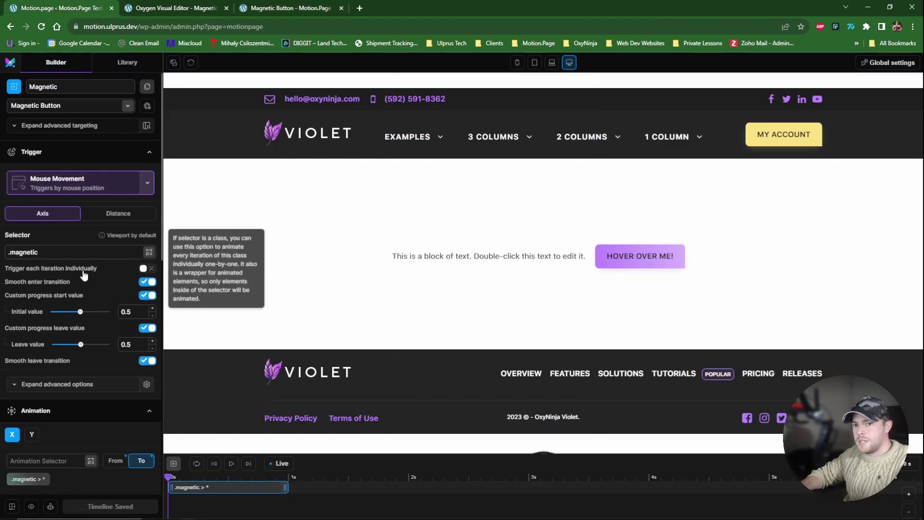
left_click(147, 270)
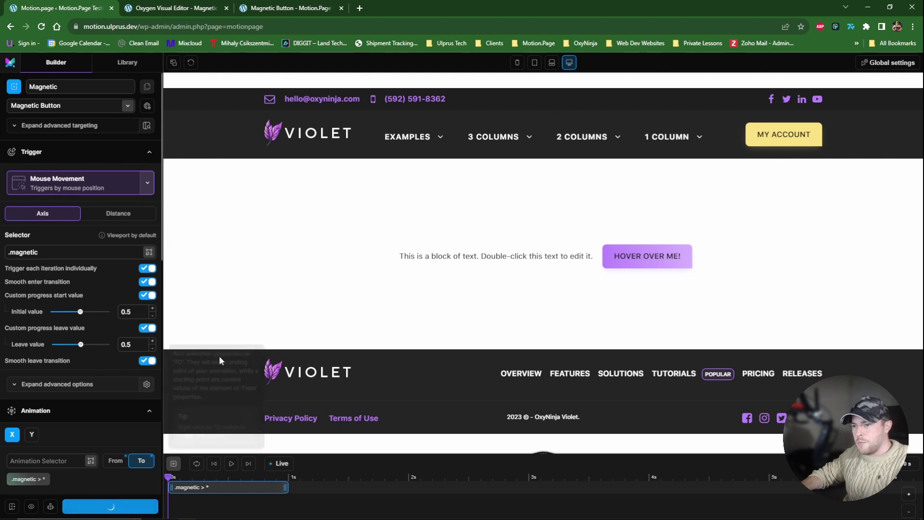
left_click(191, 62)
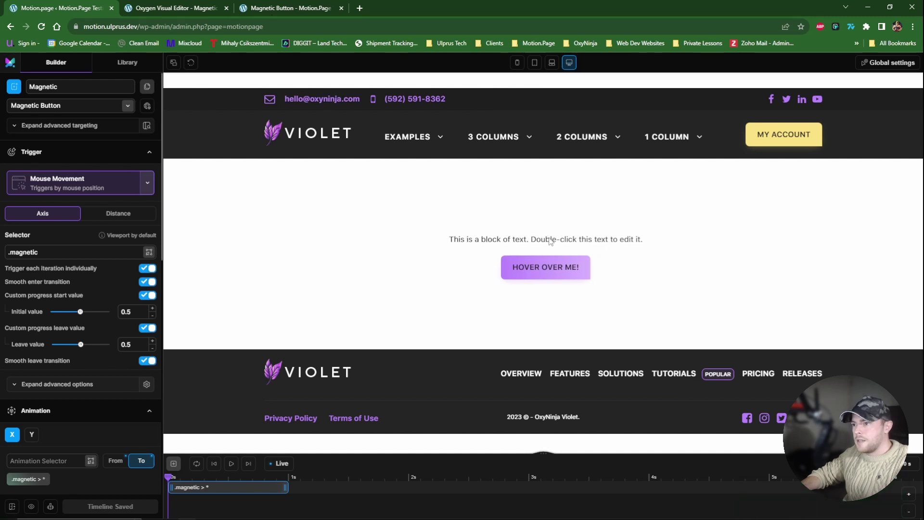
Step: Reload the live Magnetic Button page to see the text above the Hover Over Me! button
left_click(261, 10)
key("F5")
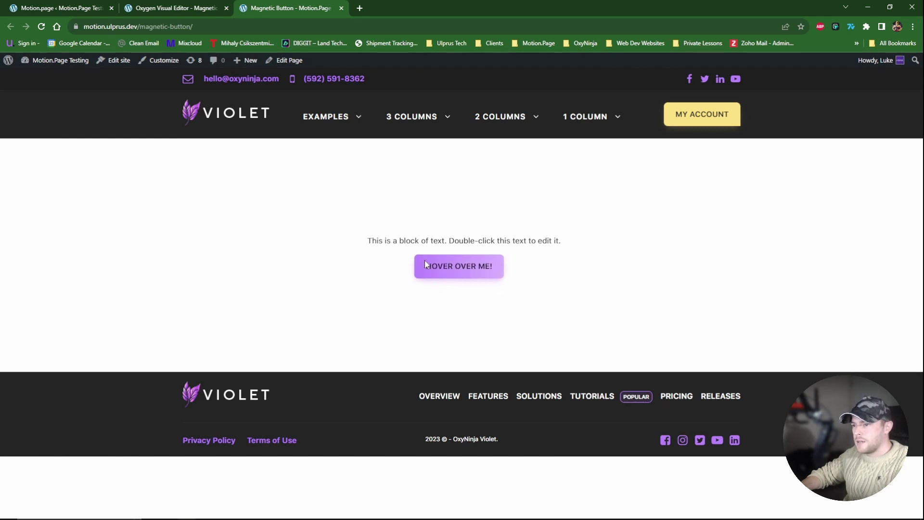
Step: Rename Div (#13), the text's wrapper, to Magnetic Trigger and save the page
left_click(190, 8)
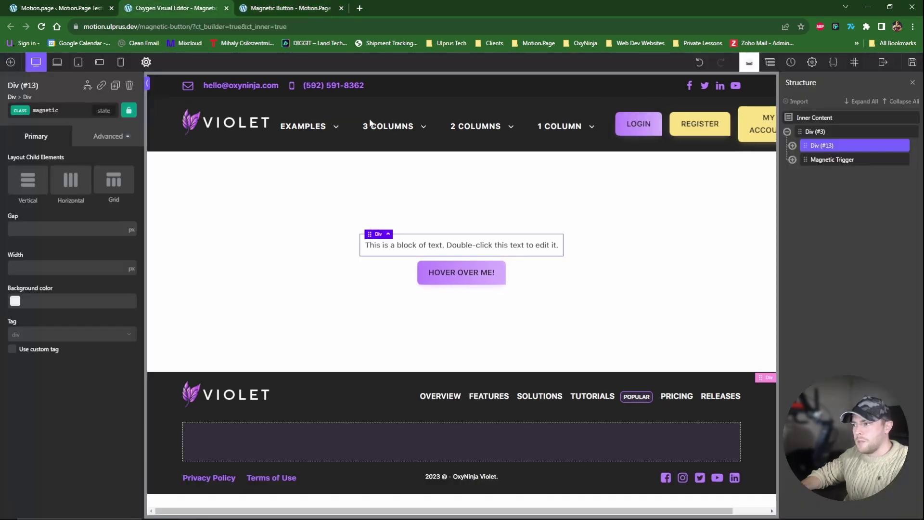
double_click(817, 150)
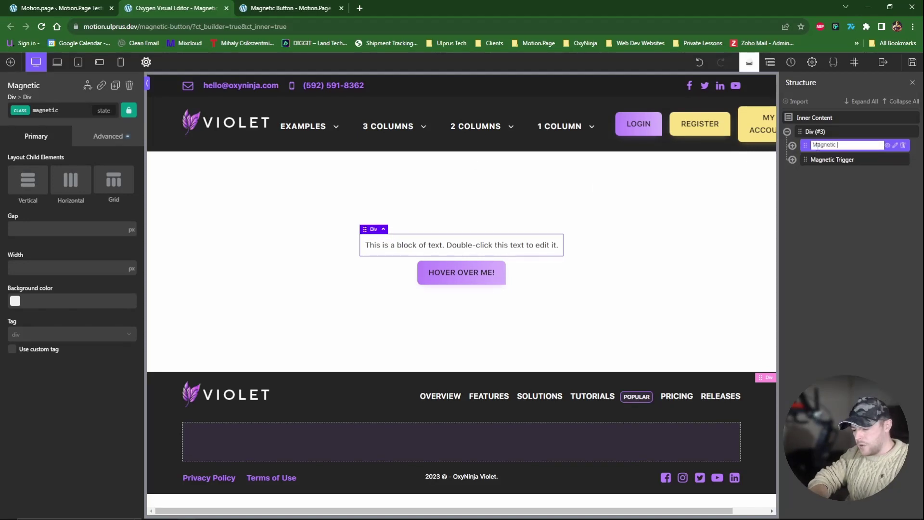
left_click(912, 62)
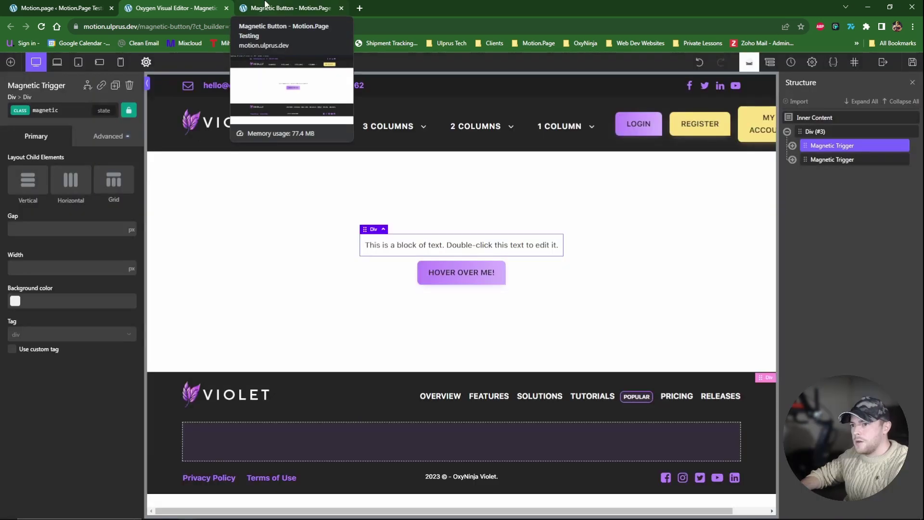
Step: Reload the live page, then select the .magnetic selector text in the Motion.page builder
left_click(265, 6)
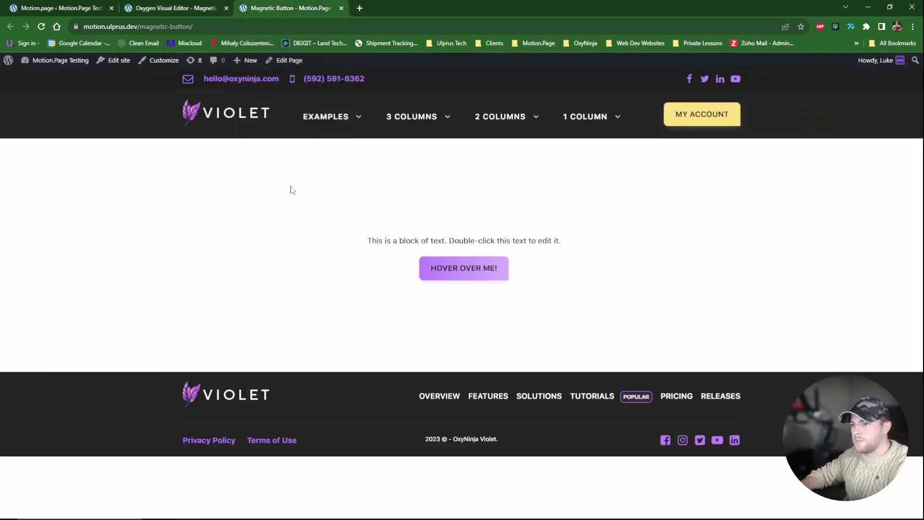
key("ctrl+r")
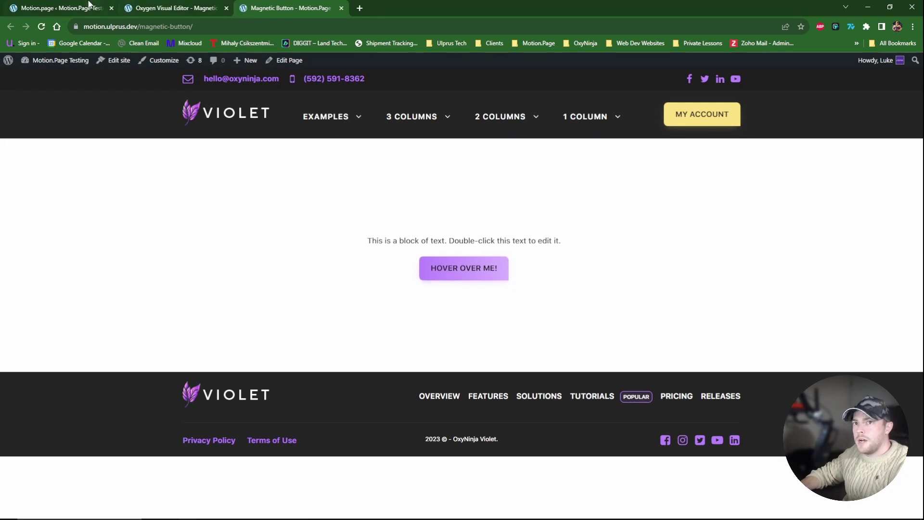
left_click(92, 8)
double_click(24, 252)
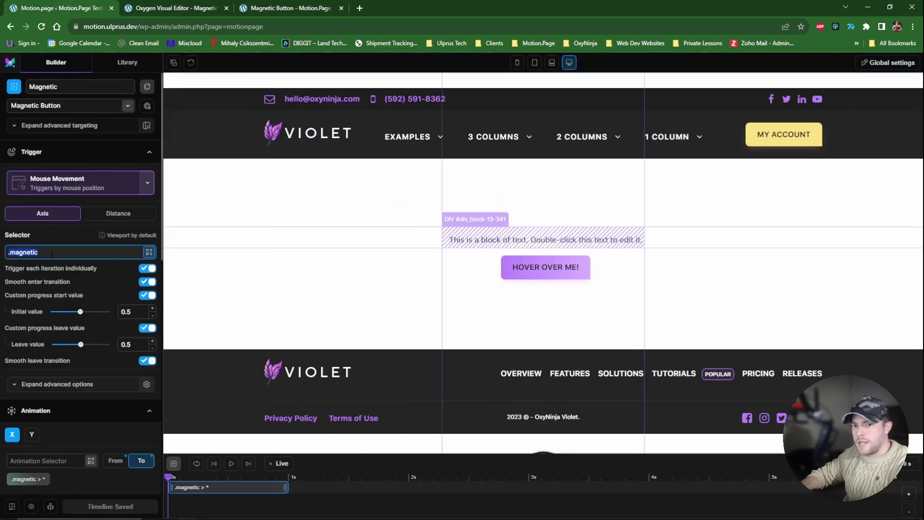